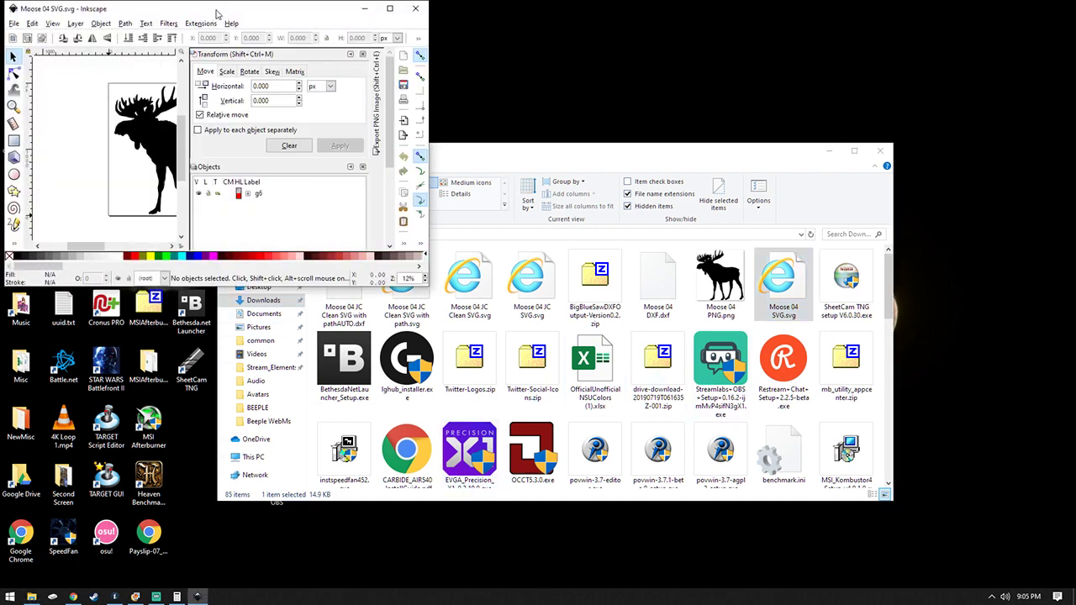
# - Maximize the moose drawing window and bring up the Transform settings
pyautogui.click(389, 8)
pyautogui.scroll(1, 435, 307)
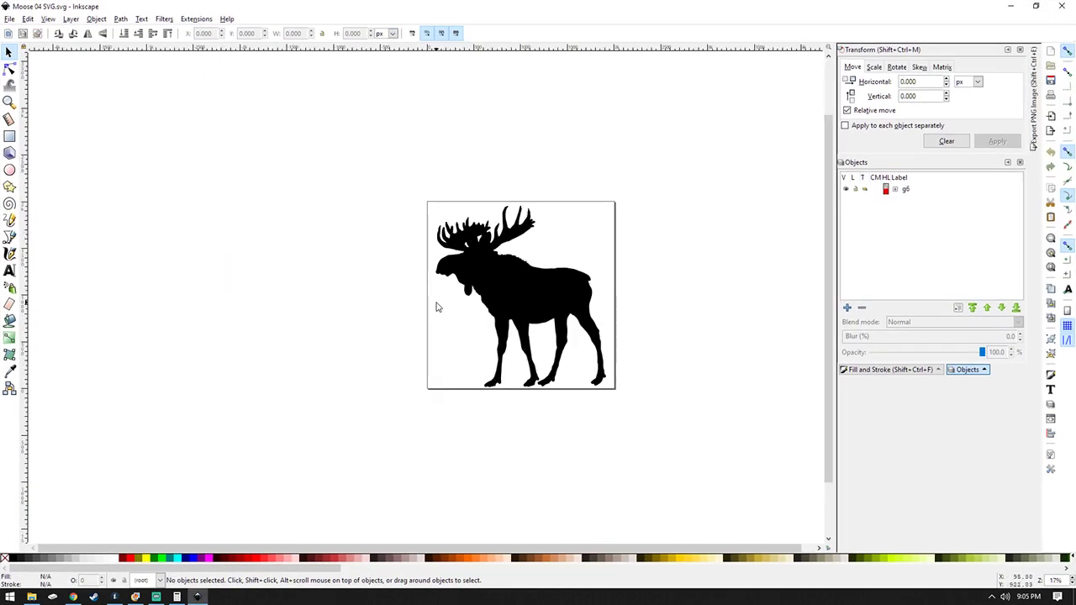
pyautogui.scroll(2, 435, 307)
pyautogui.moveTo(411, 549); pyautogui.dragTo(492, 550)
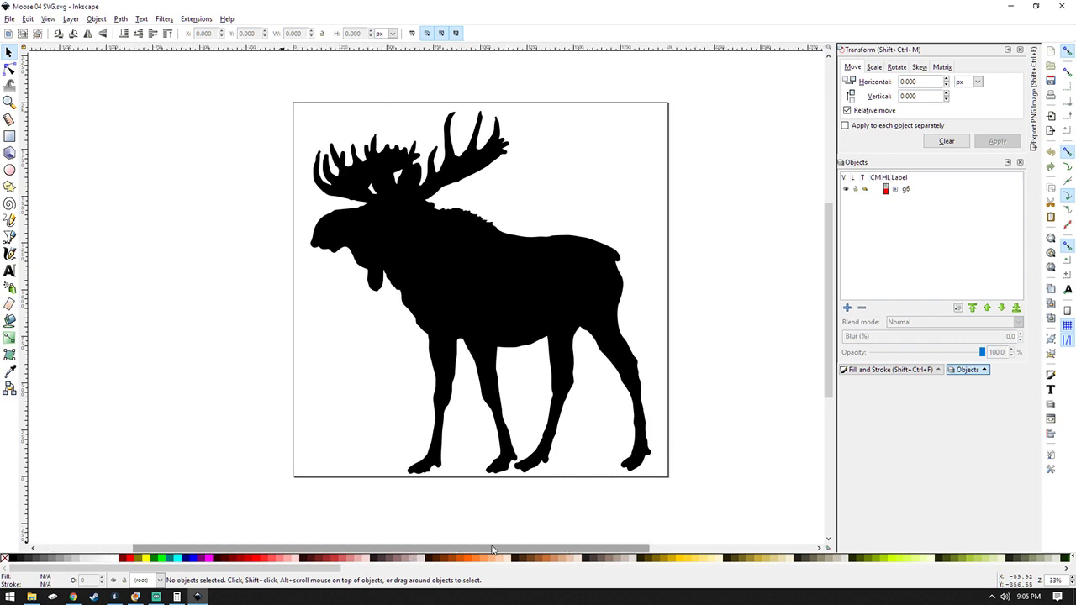
pyautogui.click(28, 19)
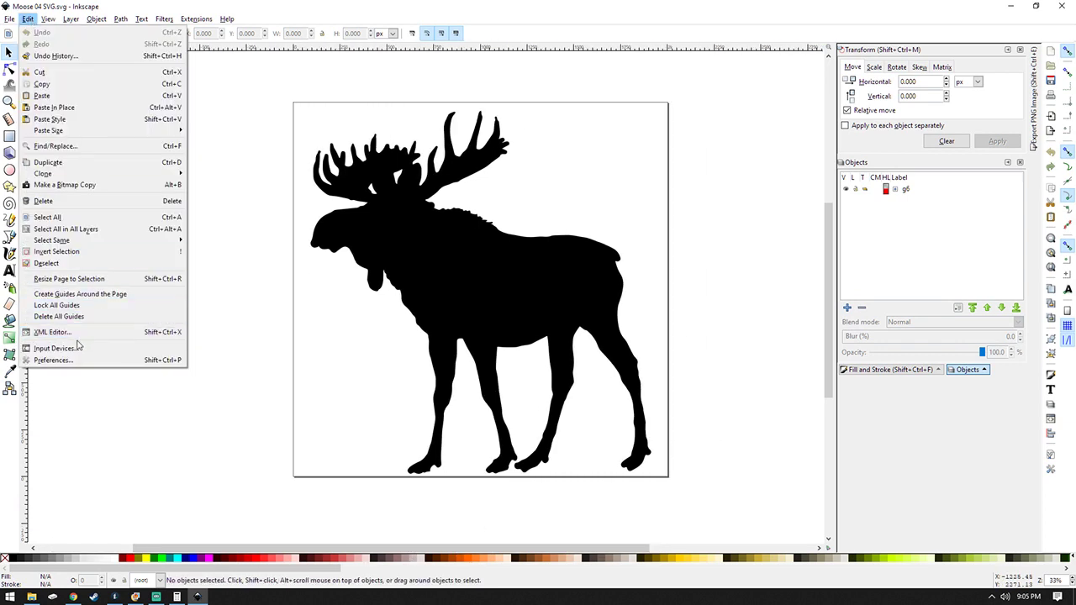
pyautogui.moveTo(96, 21)
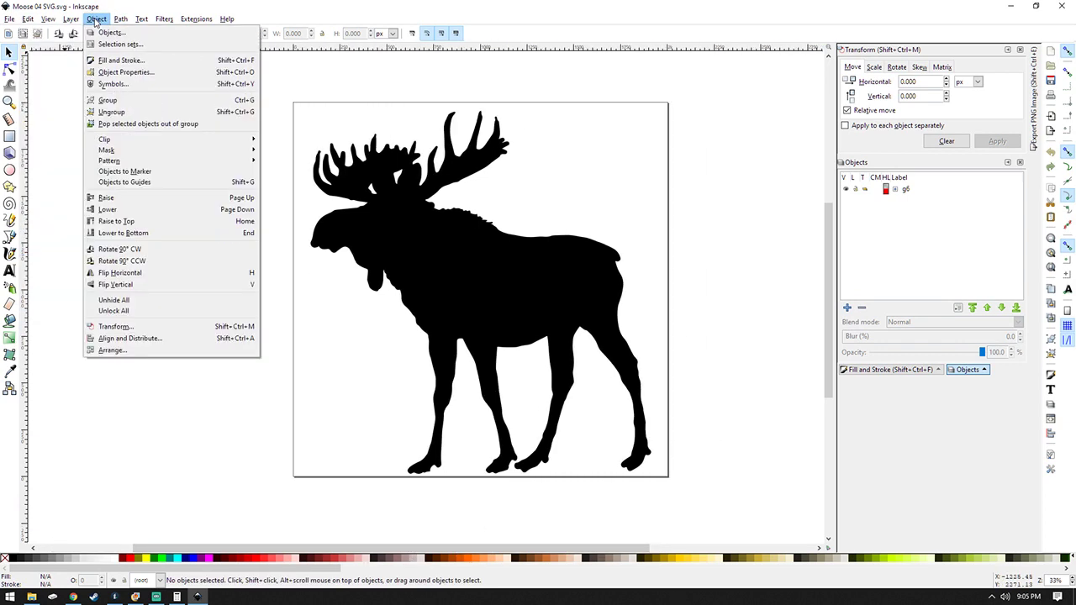
pyautogui.click(125, 330)
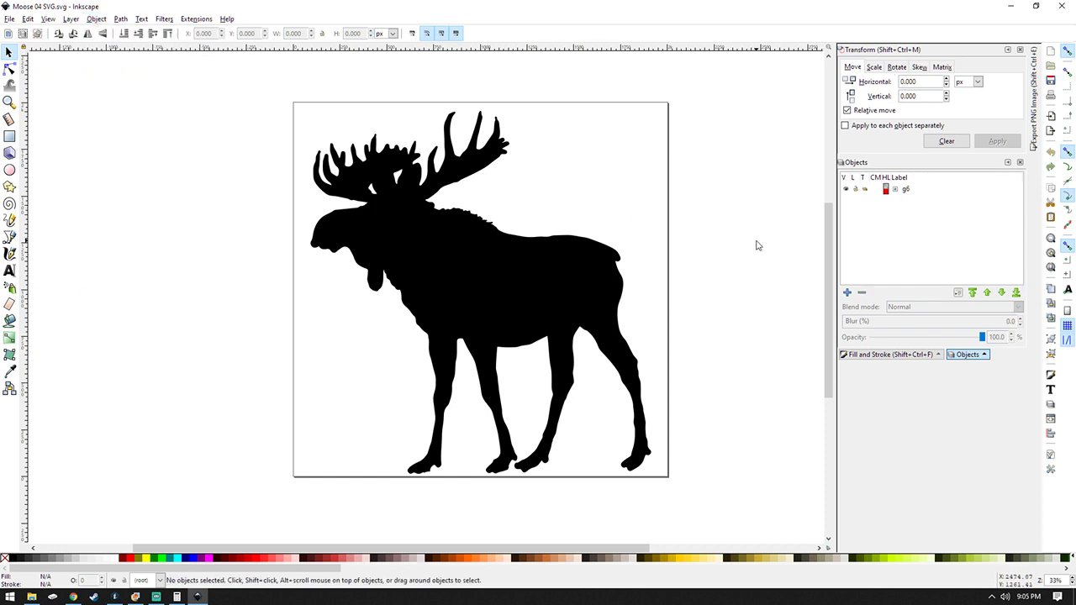
# - Scale the entire moose artwork proportionally to a width of 24 in
pyautogui.hotkey('ctrl', 'a')
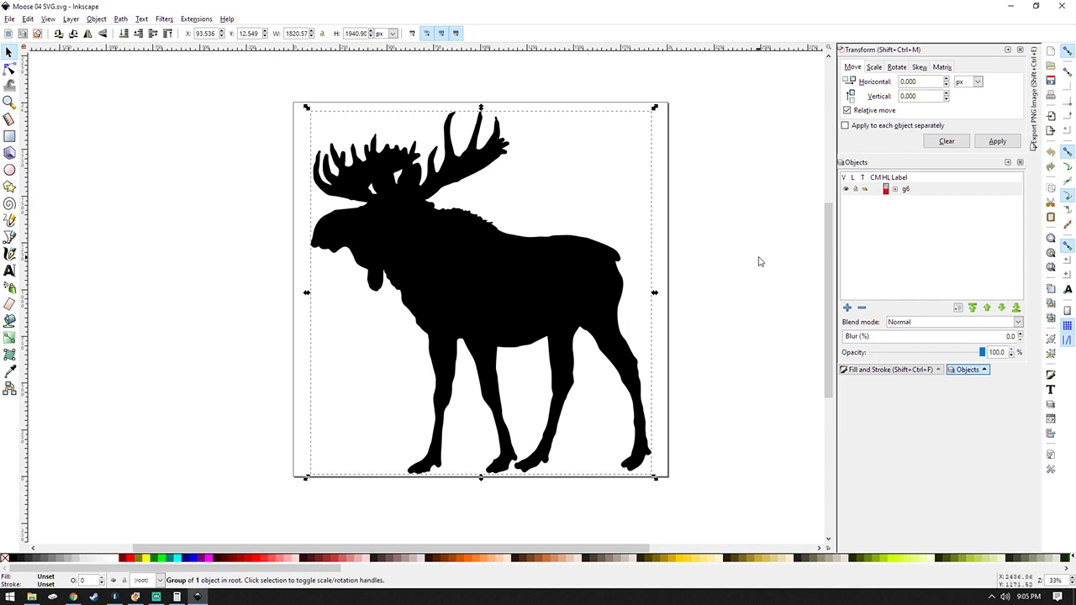
pyautogui.click(873, 67)
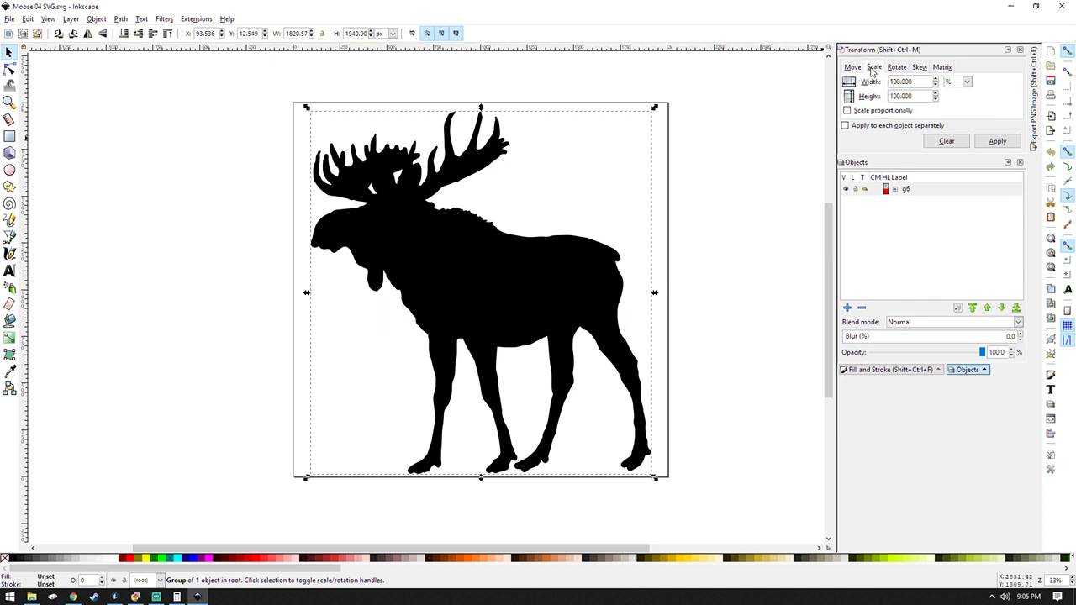
pyautogui.click(966, 82)
pyautogui.click(957, 149)
pyautogui.doubleClick(891, 83)
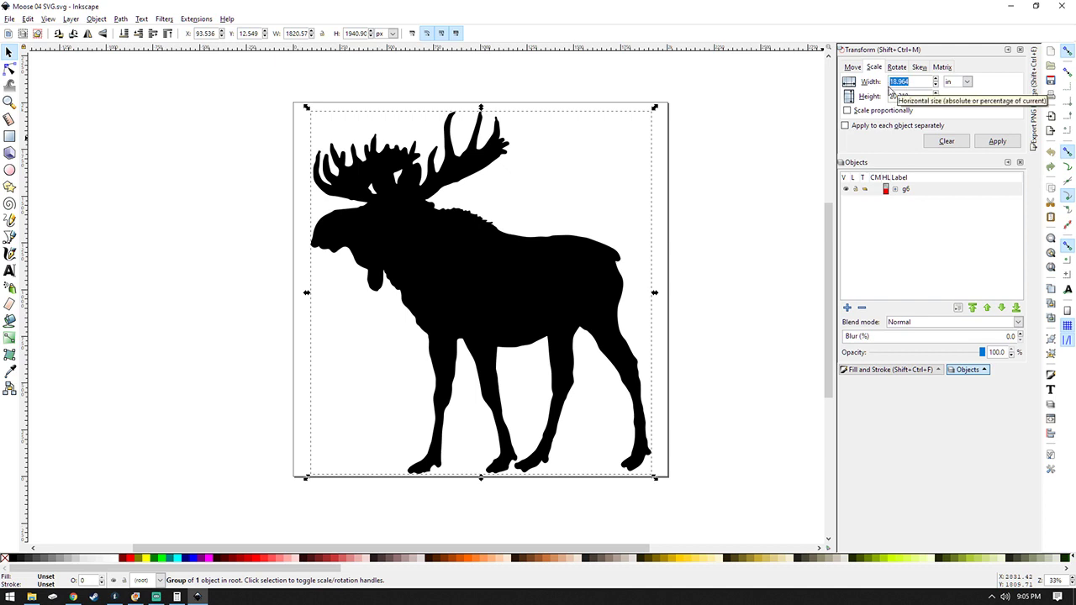
pyautogui.write('24')
pyautogui.press('Tab')
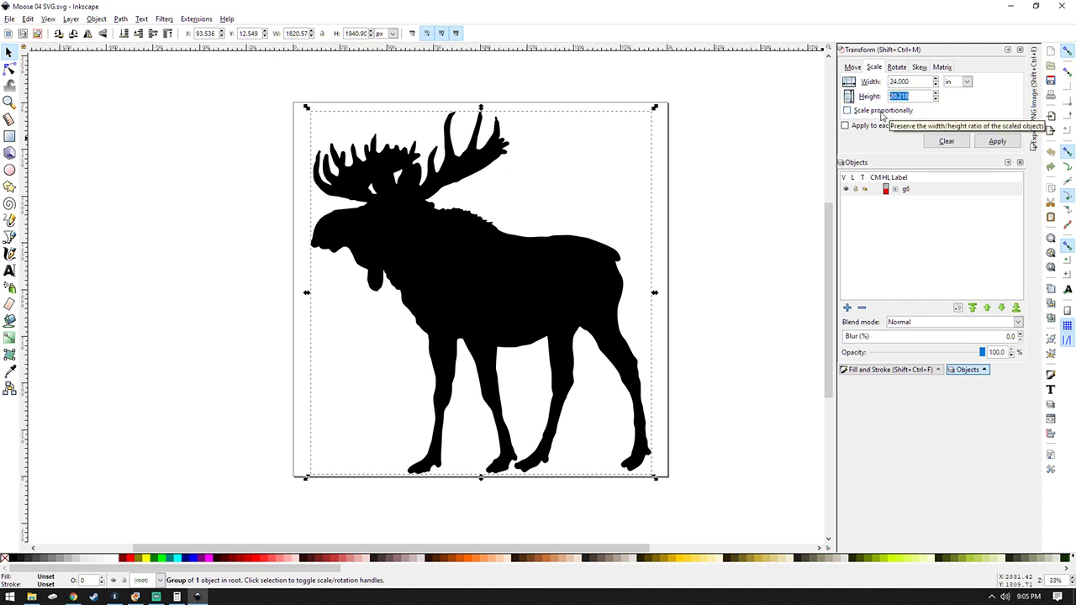
pyautogui.click(874, 114)
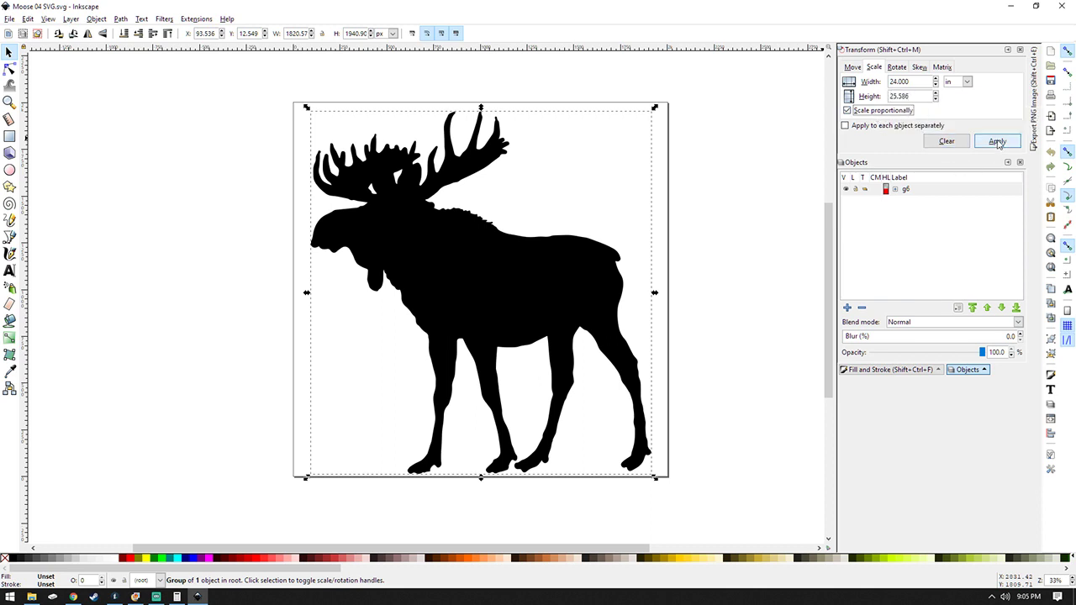
pyautogui.click(998, 141)
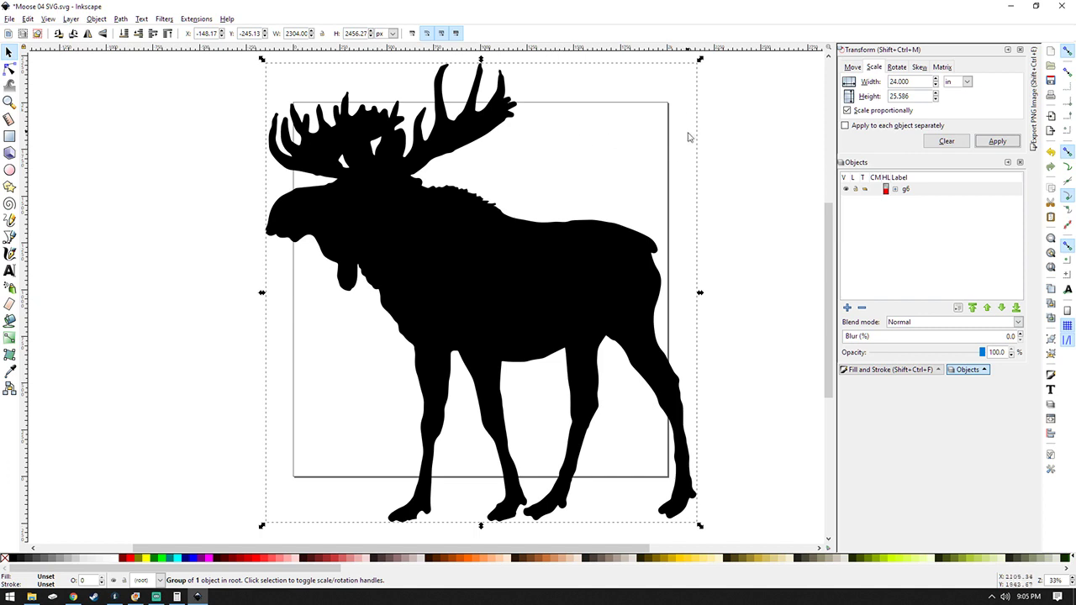
pyautogui.click(744, 211)
# - Add the flowed text "703" in a frame on the moose's body and fill it with white
pyautogui.moveTo(828, 252); pyautogui.dragTo(827, 282)
pyautogui.scroll(2, 827, 281)
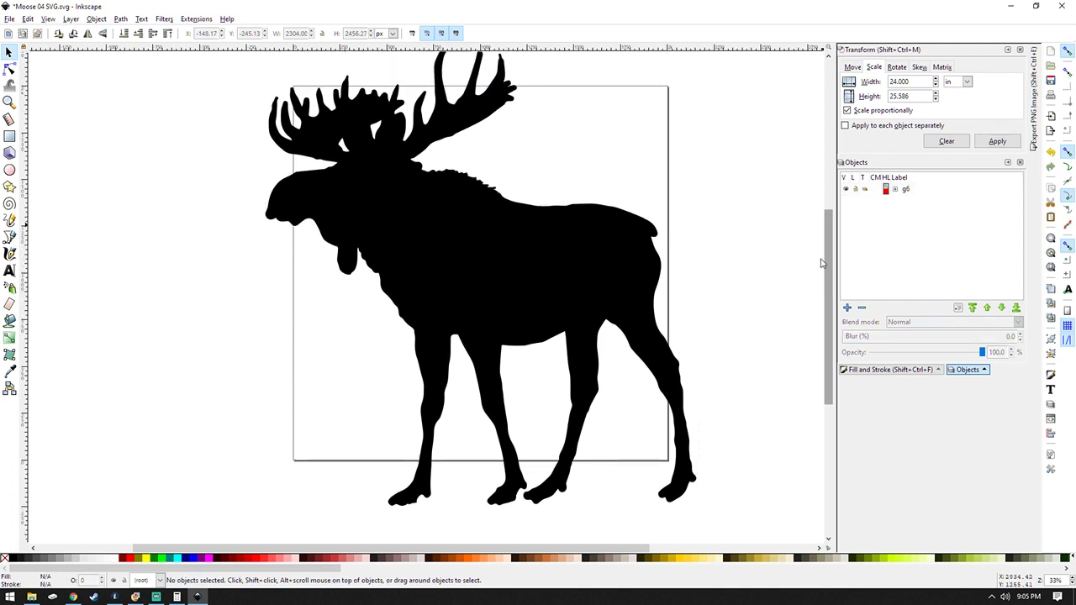
pyautogui.scroll(-1, 335, 210)
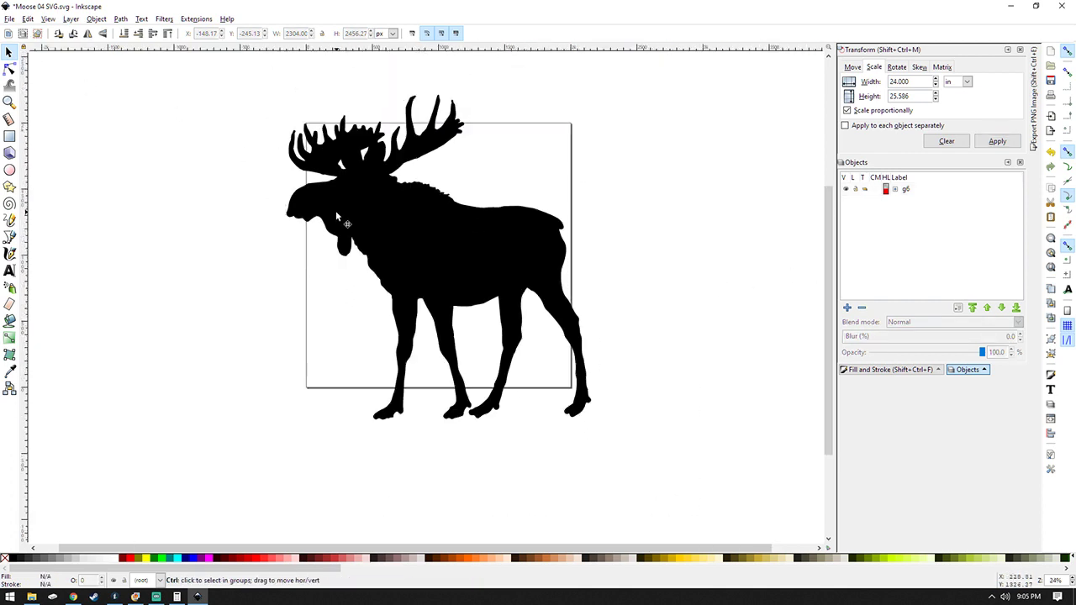
pyautogui.scroll(1, 137, 241)
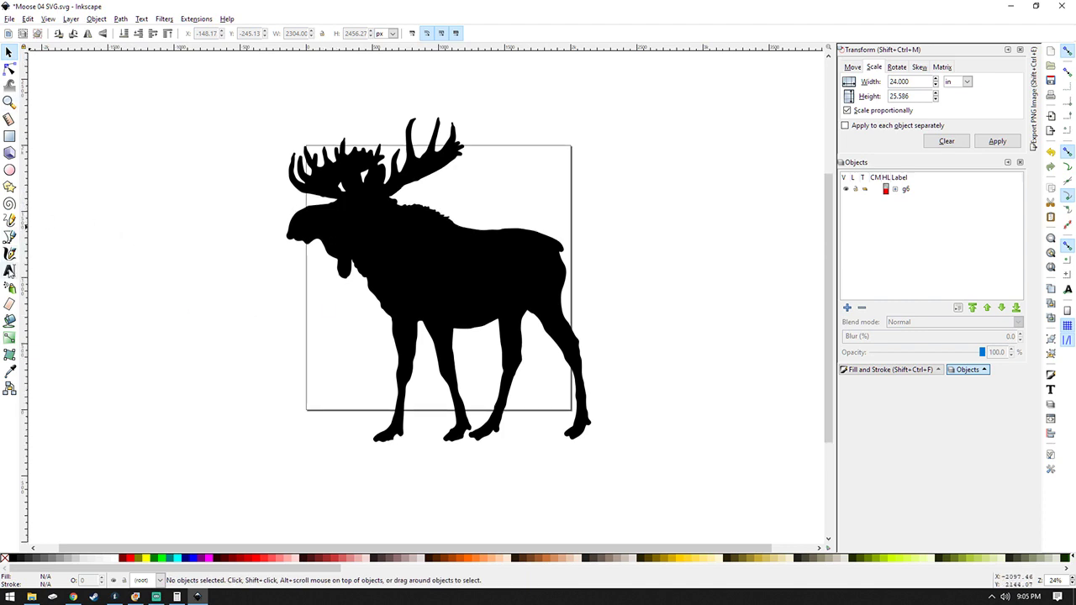
pyautogui.click(9, 269)
pyautogui.moveTo(383, 233); pyautogui.dragTo(508, 303)
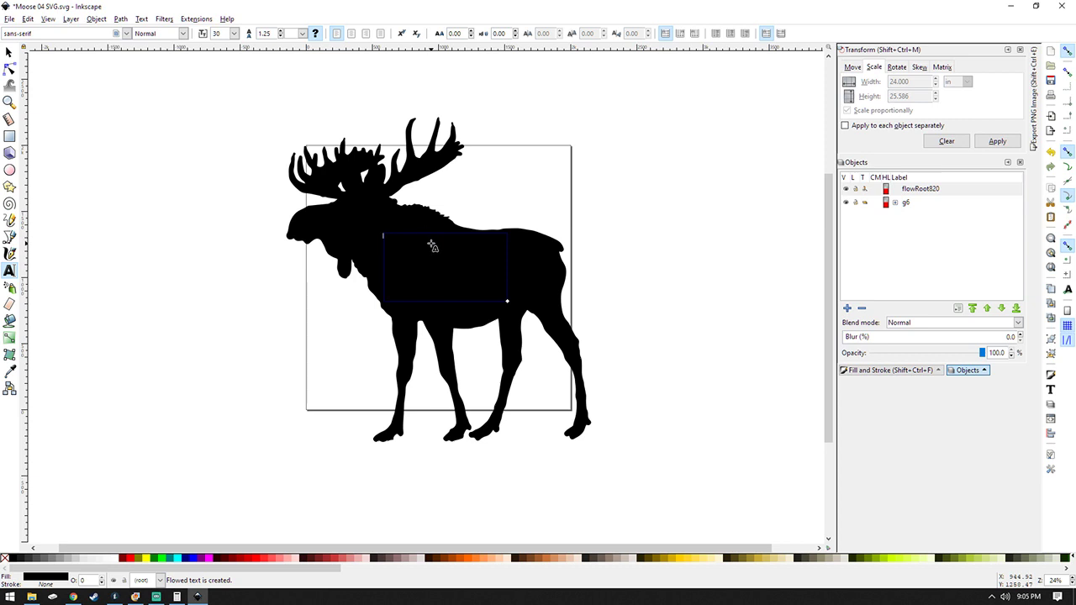
pyautogui.write('Te')
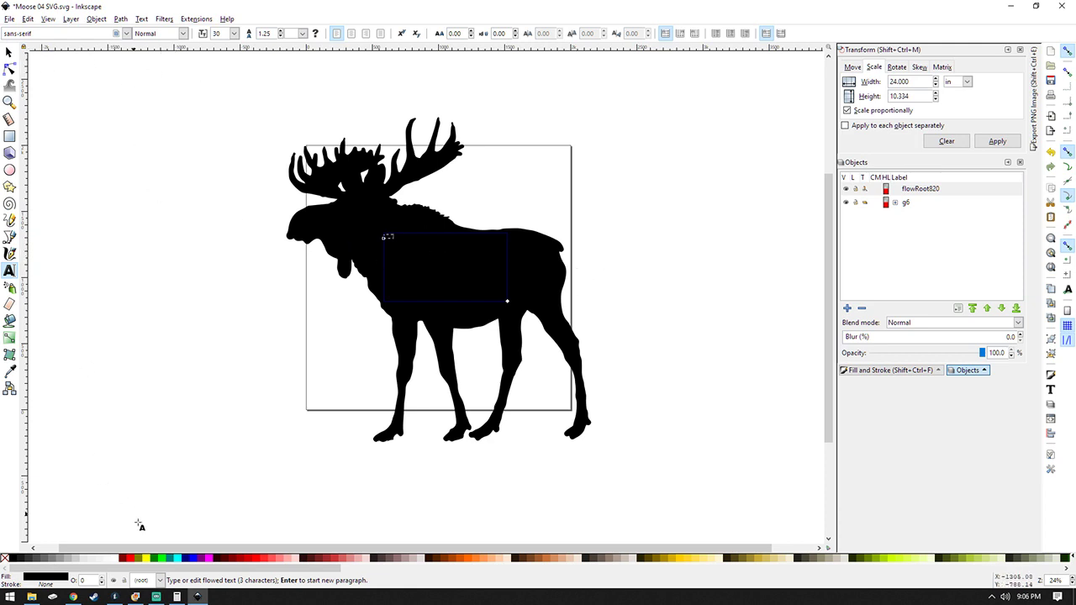
pyautogui.click(116, 563)
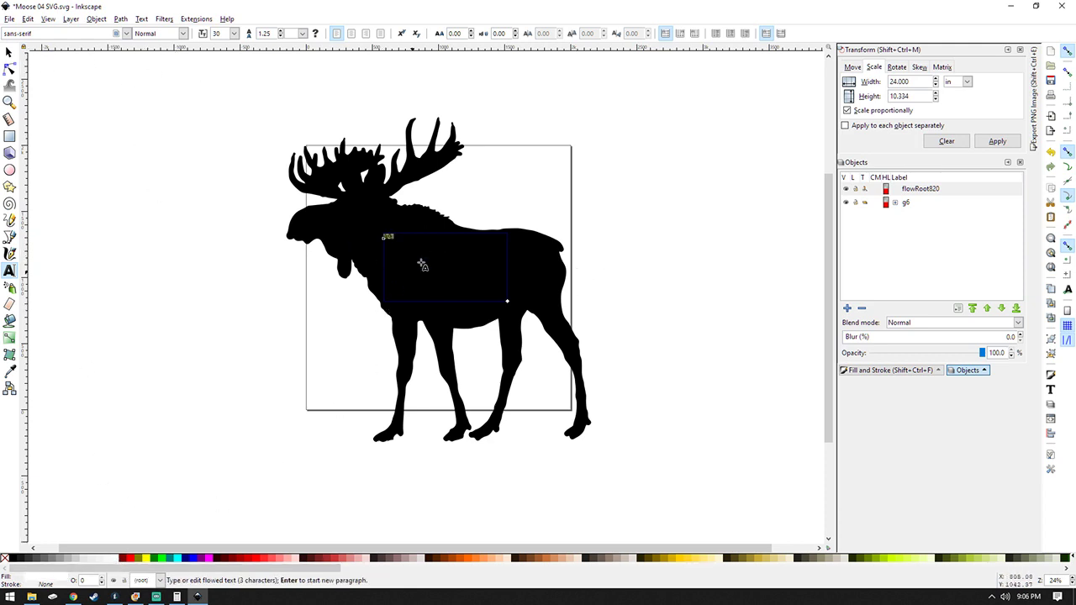
# - Set the 703 text to the comic sans font at size 275
pyautogui.moveTo(84, 37); pyautogui.dragTo(3, 32)
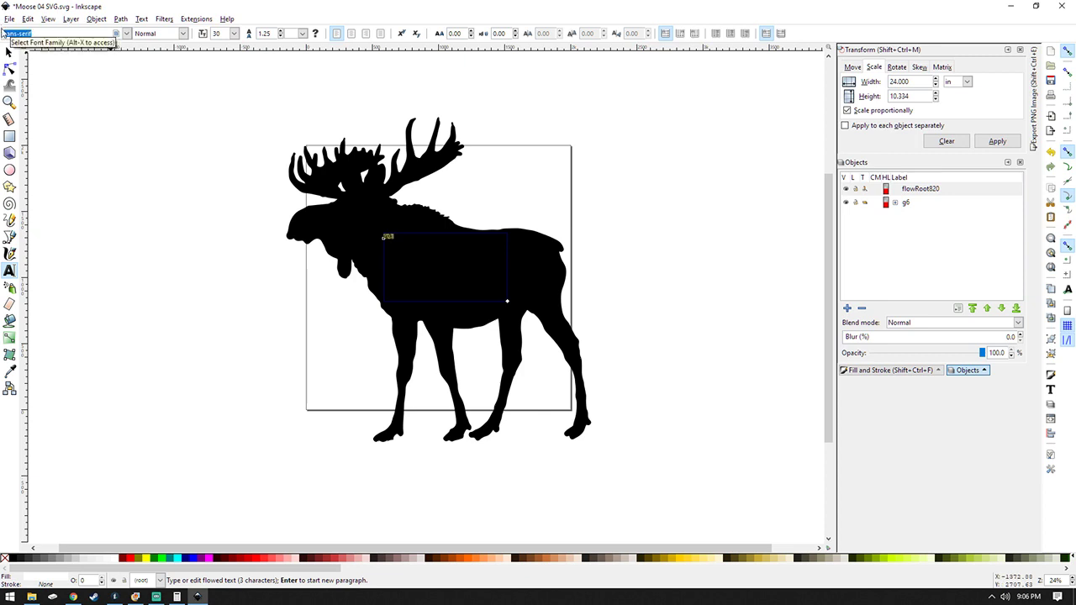
pyautogui.write('comic sans')
pyautogui.click(126, 34)
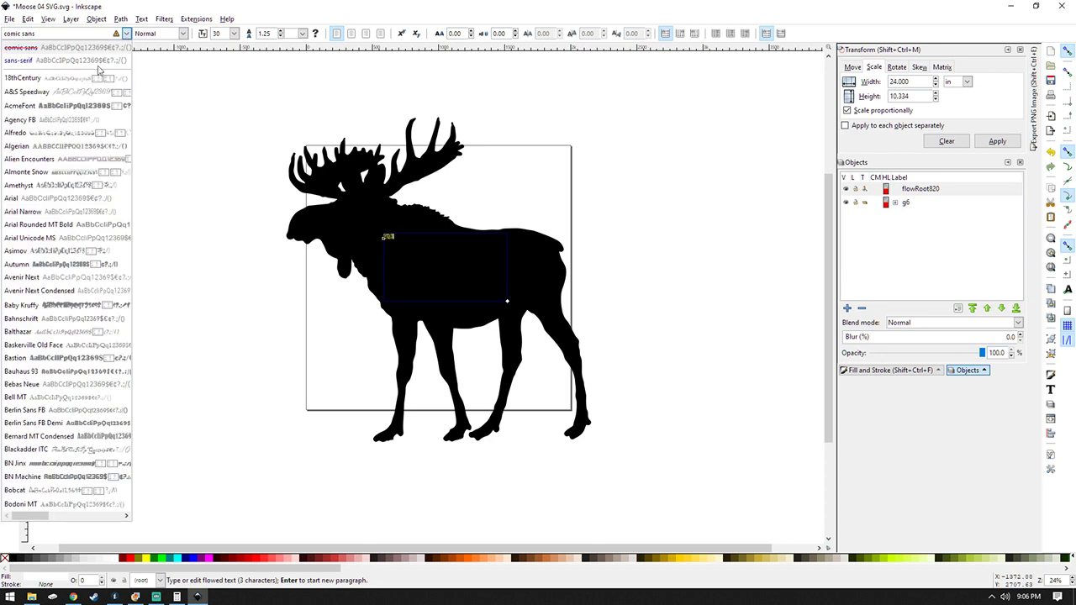
pyautogui.click(60, 33)
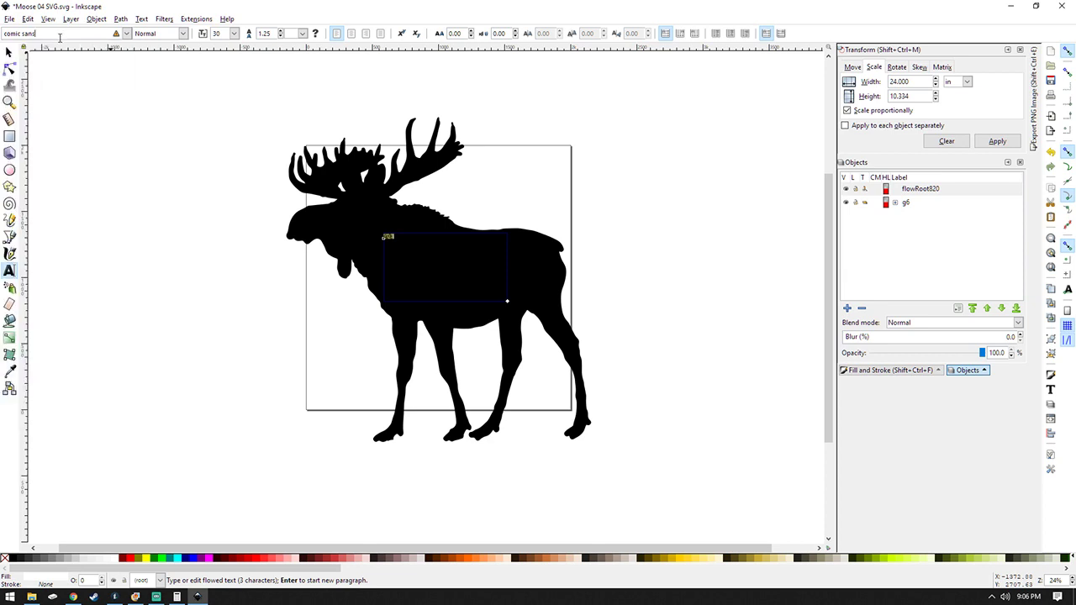
pyautogui.press('Return')
pyautogui.moveTo(225, 34); pyautogui.dragTo(173, 26)
pyautogui.write('275')
pyautogui.press('Return')
pyautogui.click(597, 210)
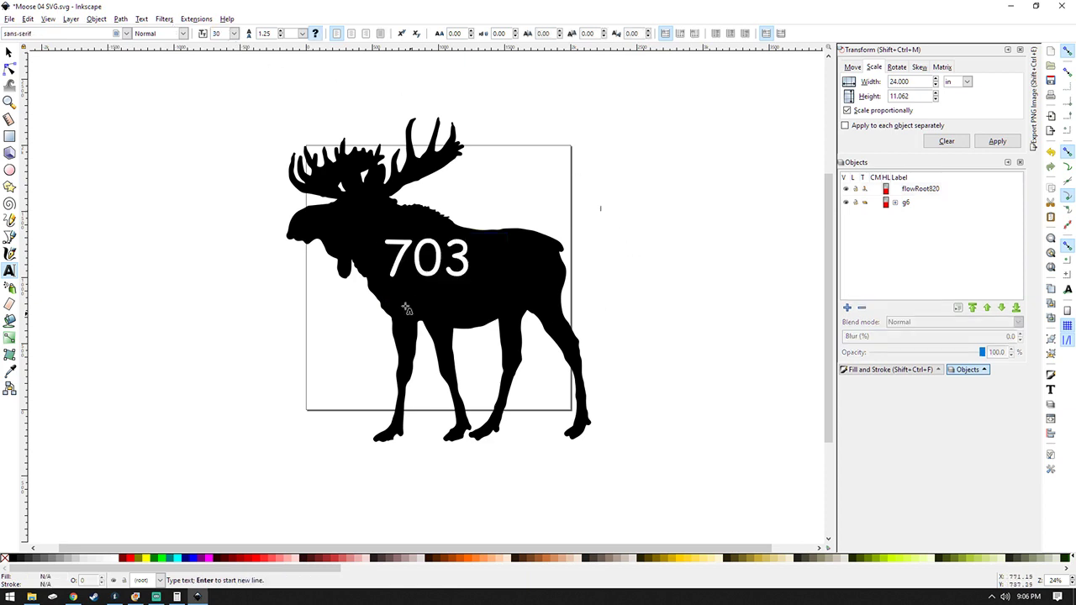
# - Enlarge the 703 text to about 757 px wide and position it in the middle of the moose's torso
pyautogui.click(418, 262)
pyautogui.click(10, 52)
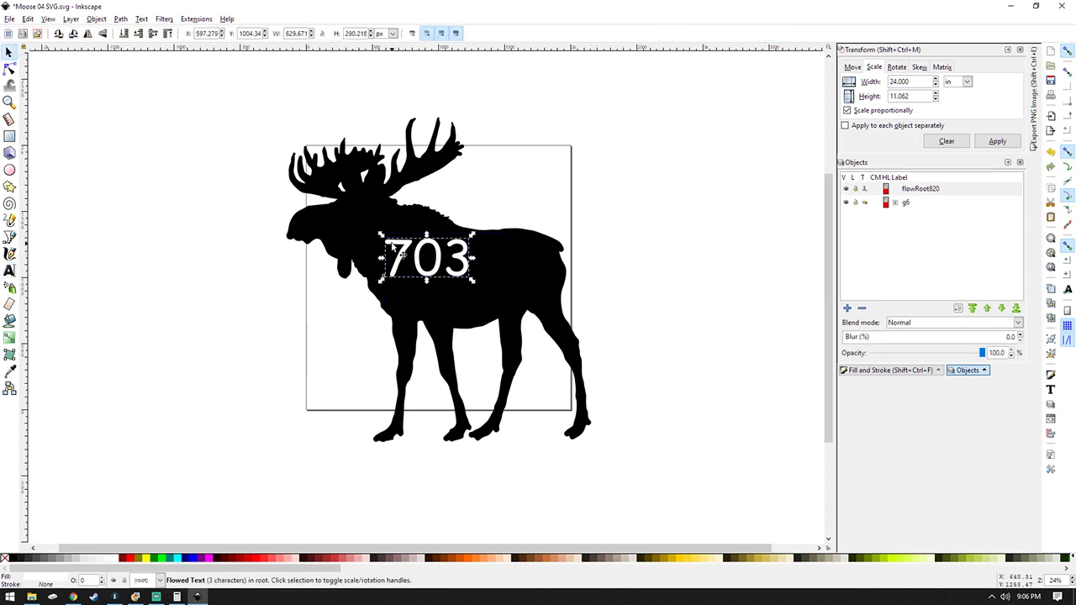
pyautogui.moveTo(400, 243); pyautogui.dragTo(377, 238)
pyautogui.click(618, 265)
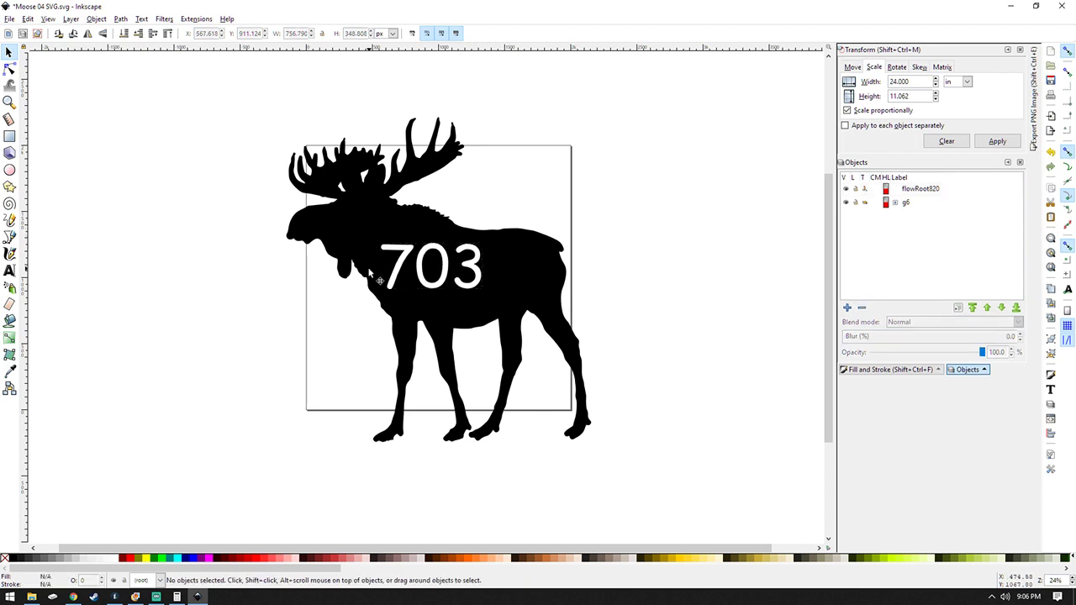
pyautogui.click(416, 266)
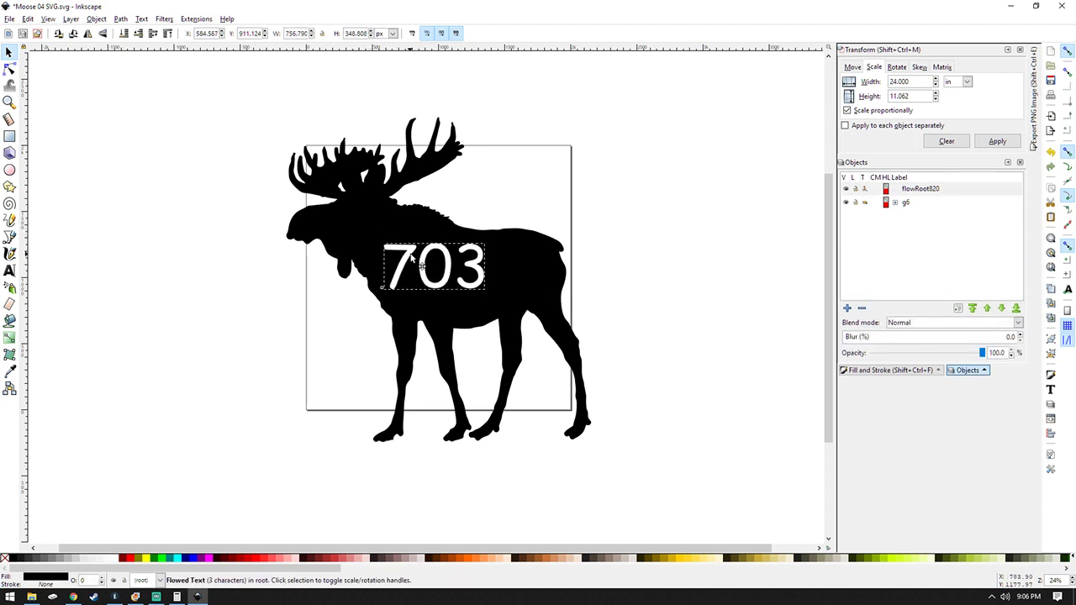
pyautogui.moveTo(423, 263); pyautogui.dragTo(433, 262)
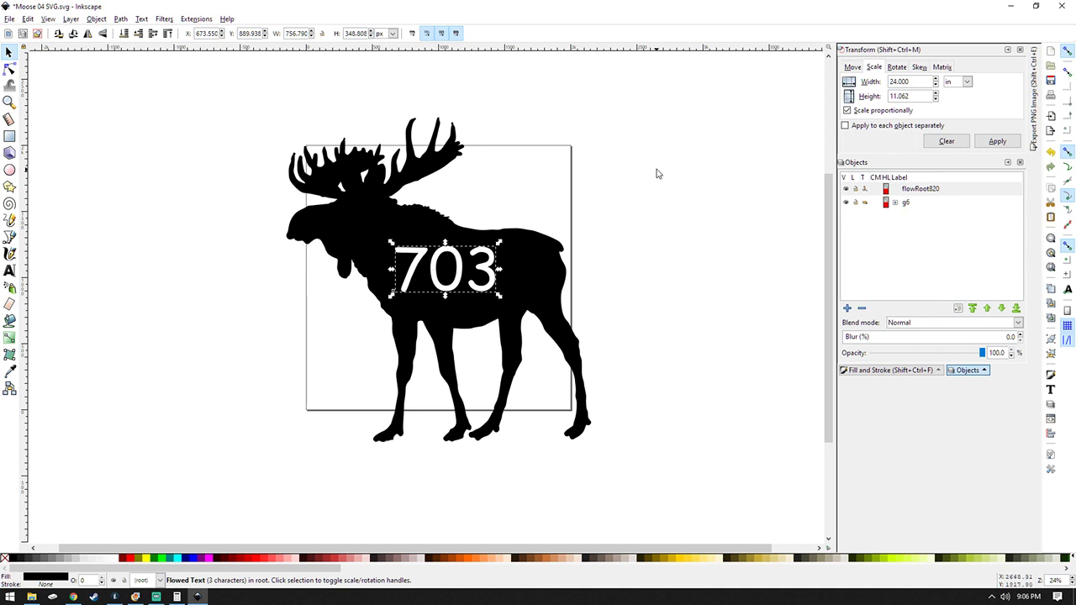
pyautogui.click(607, 243)
# - Convert the 703 text to paths and check the nodes of each digit
pyautogui.click(430, 275)
pyautogui.click(122, 19)
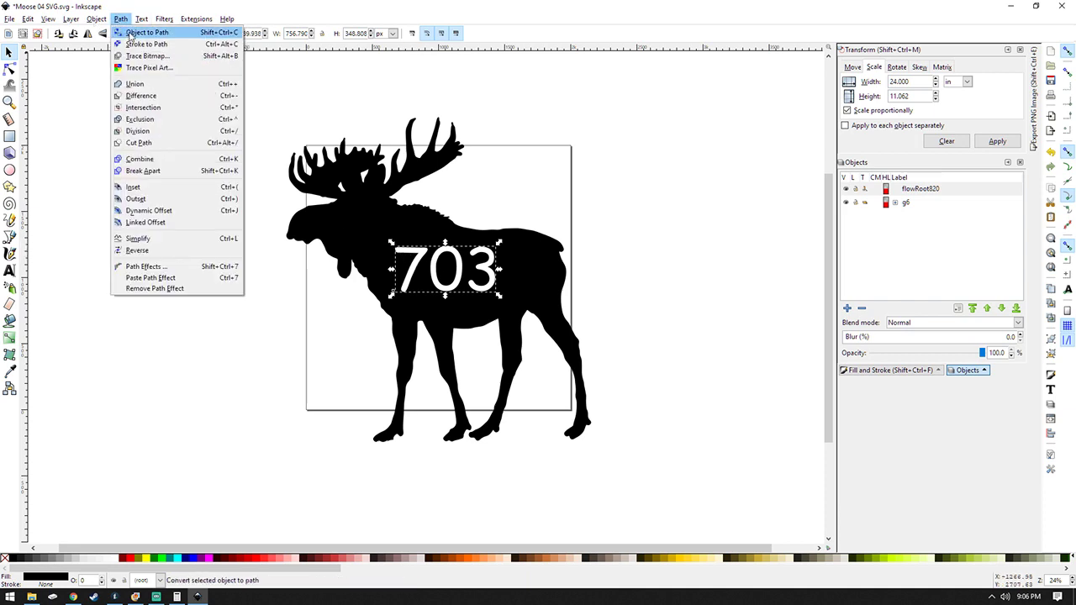
pyautogui.click(131, 33)
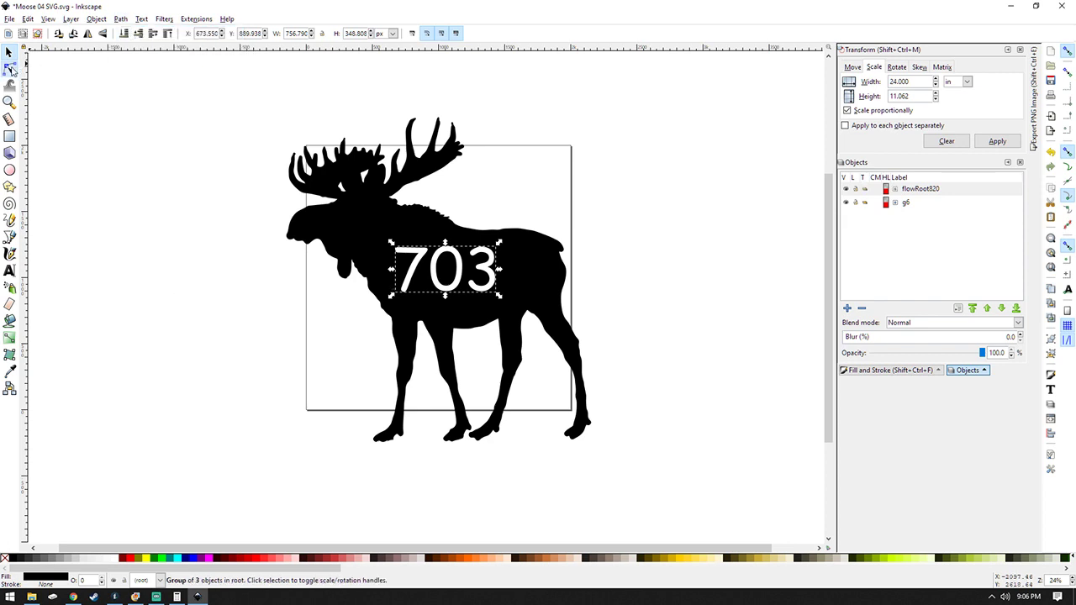
pyautogui.click(10, 69)
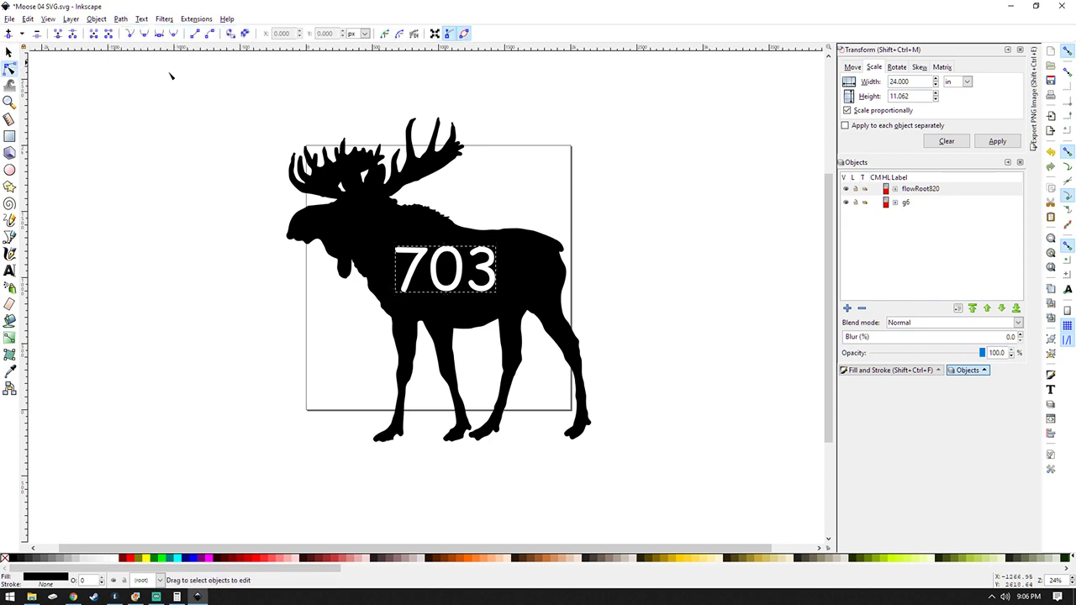
pyautogui.click(409, 265)
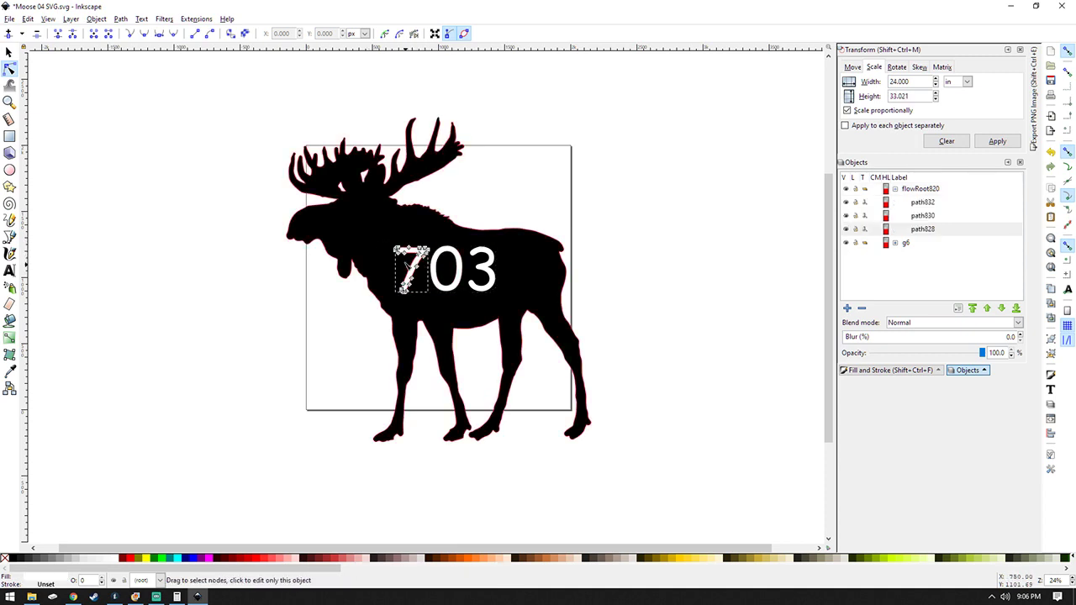
pyautogui.click(436, 265)
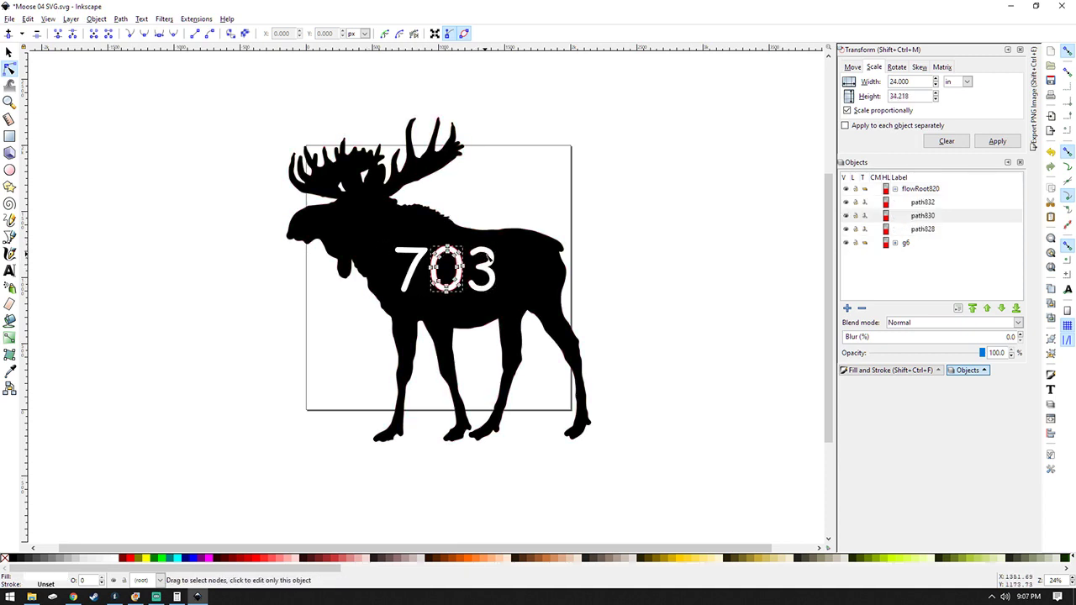
pyautogui.click(487, 257)
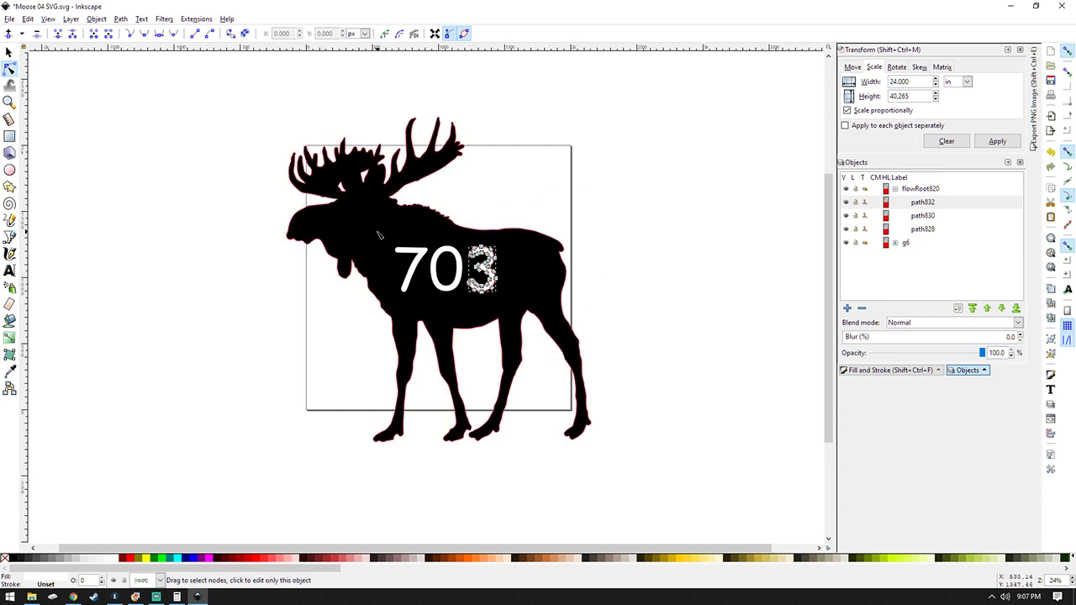
pyautogui.click(180, 180)
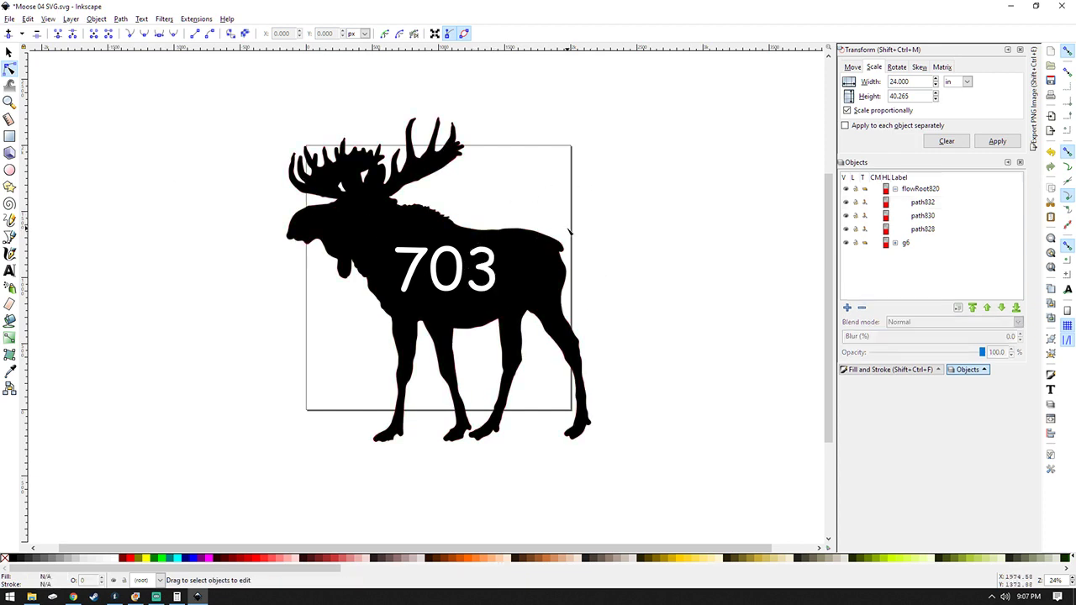
# - Ungroup the moose silhouette and the 703 digits, and convert all of them to separate paths
pyautogui.hotkey('ctrl', 'a')
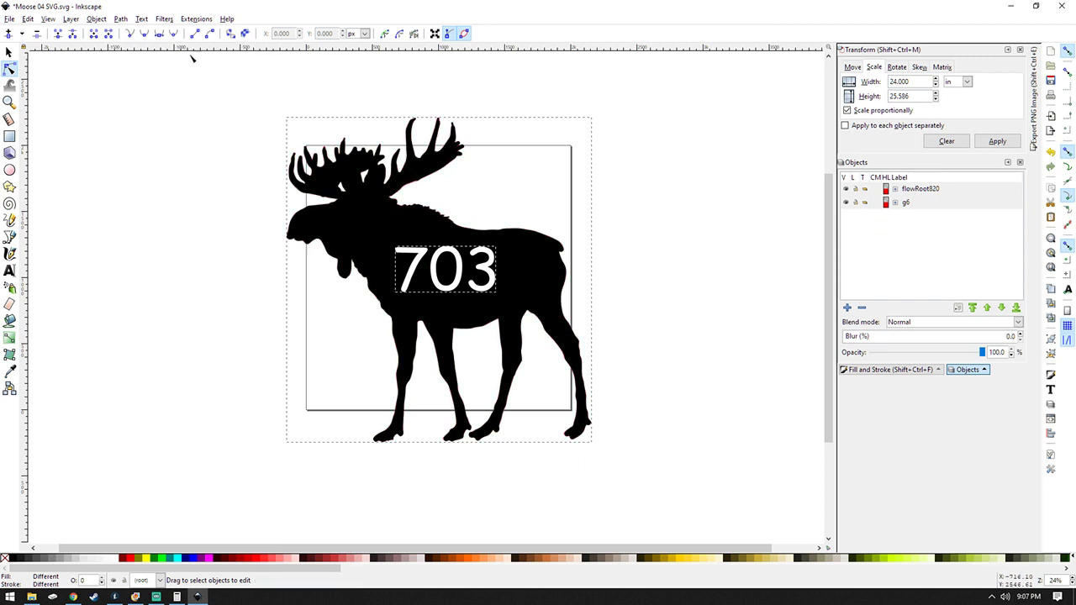
pyautogui.click(98, 20)
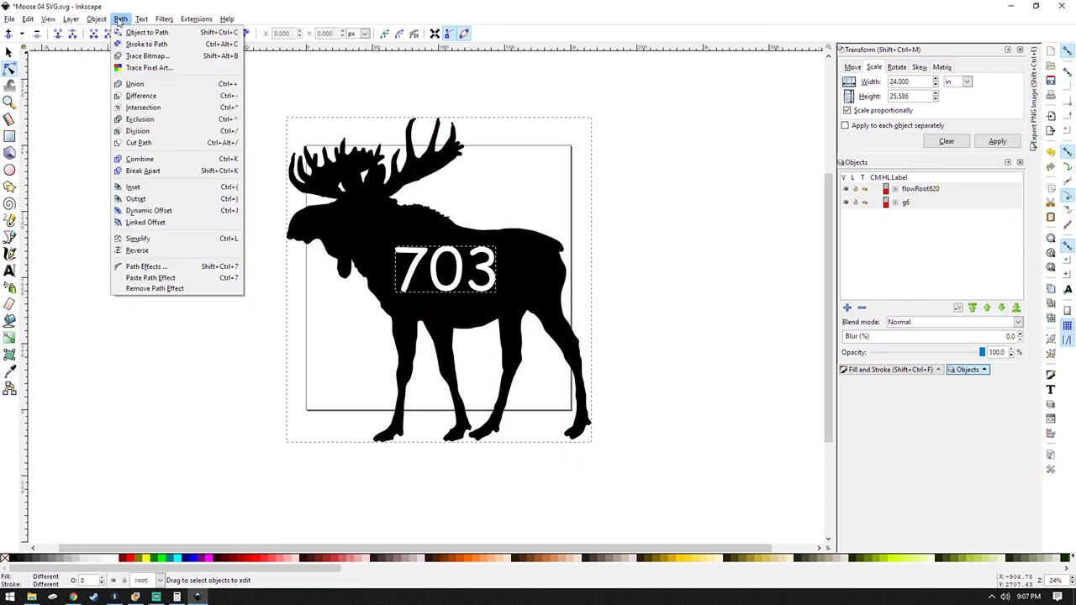
pyautogui.moveTo(98, 19)
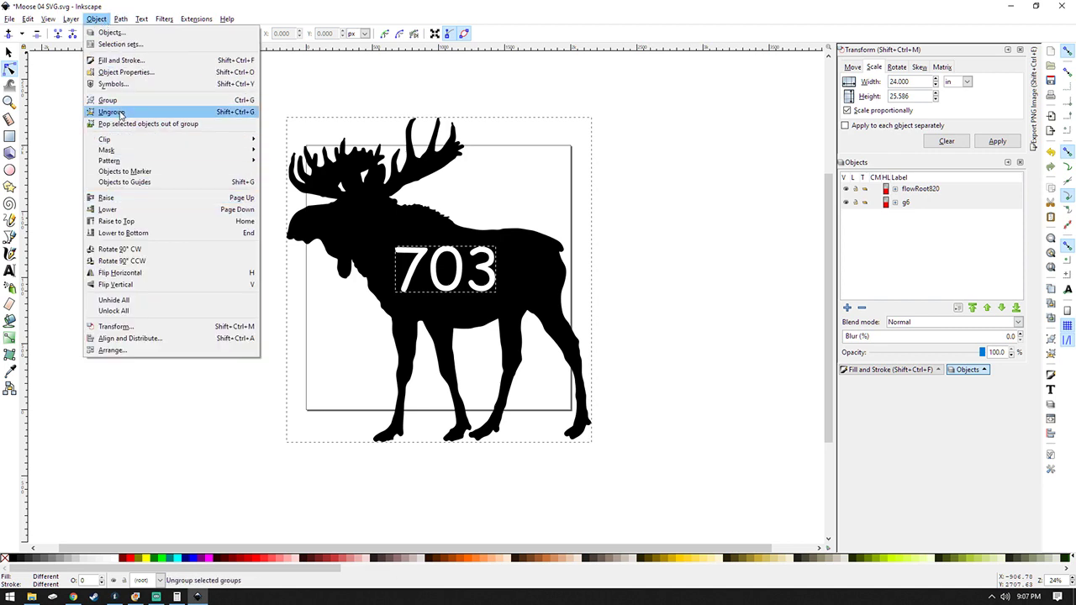
pyautogui.click(405, 4)
pyautogui.hotkey('shift', 'ctrl', 'c')
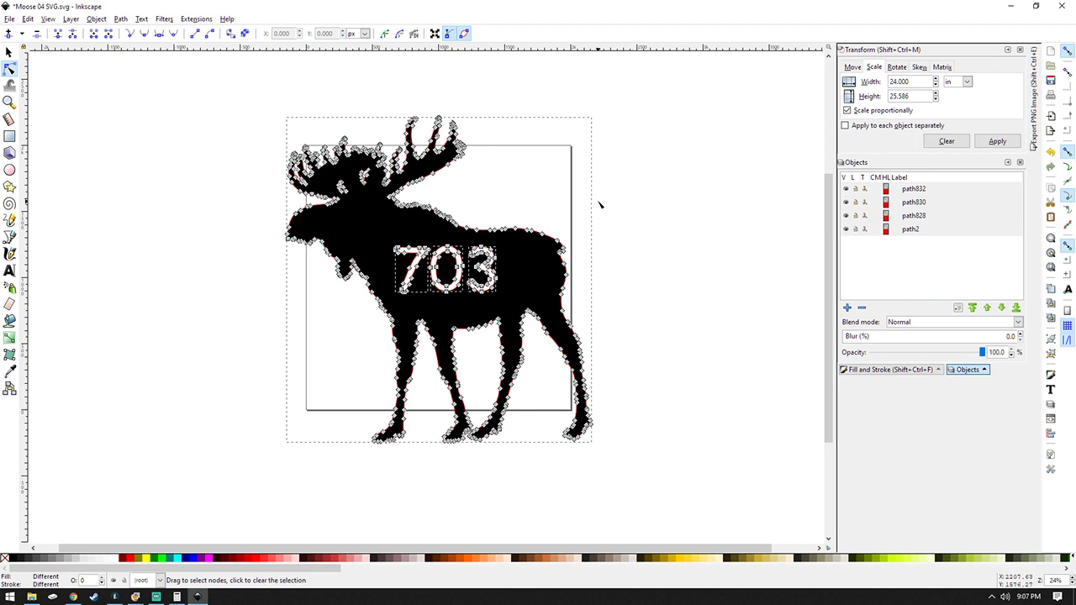
pyautogui.click(725, 130)
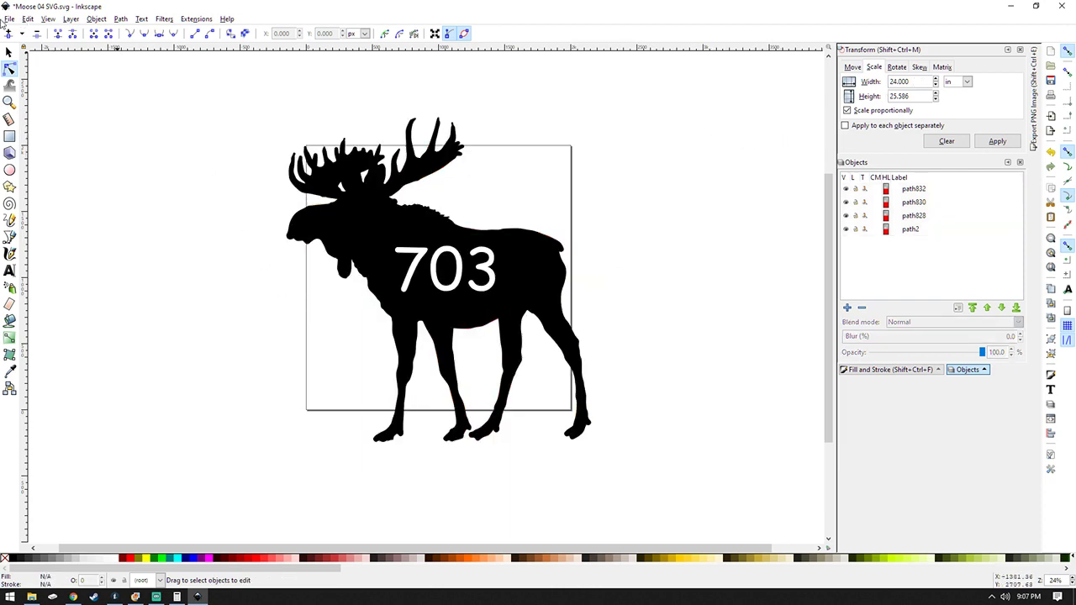
# - Save a copy in Downloads as "Moose 04 SVG video.dxf" in the Desktop Cutting Plotter (AutoCAD DXF R14) format
pyautogui.click(8, 19)
pyautogui.click(44, 103)
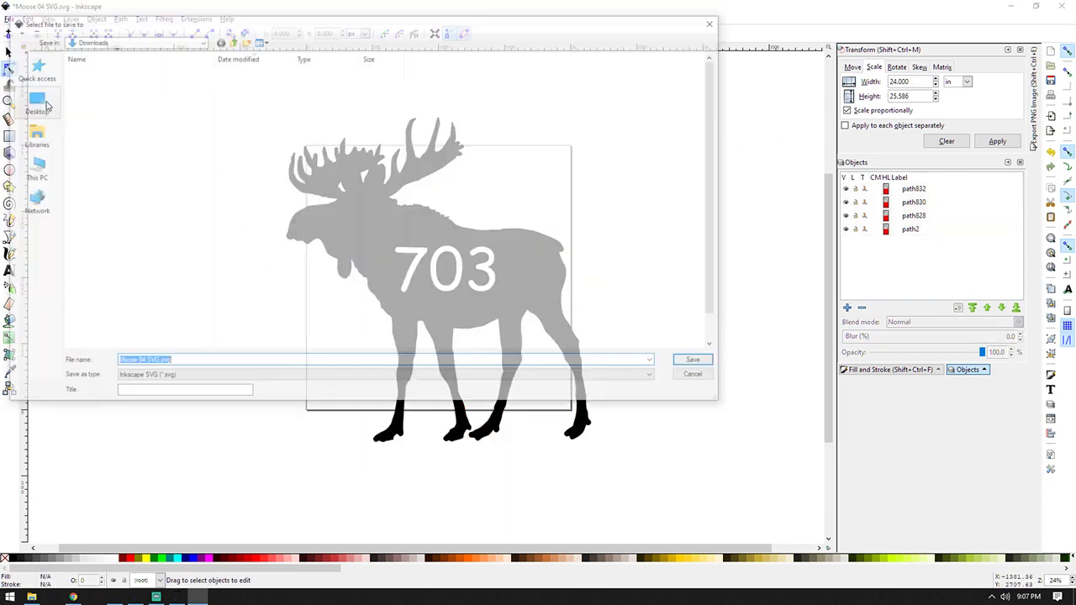
pyautogui.click(654, 379)
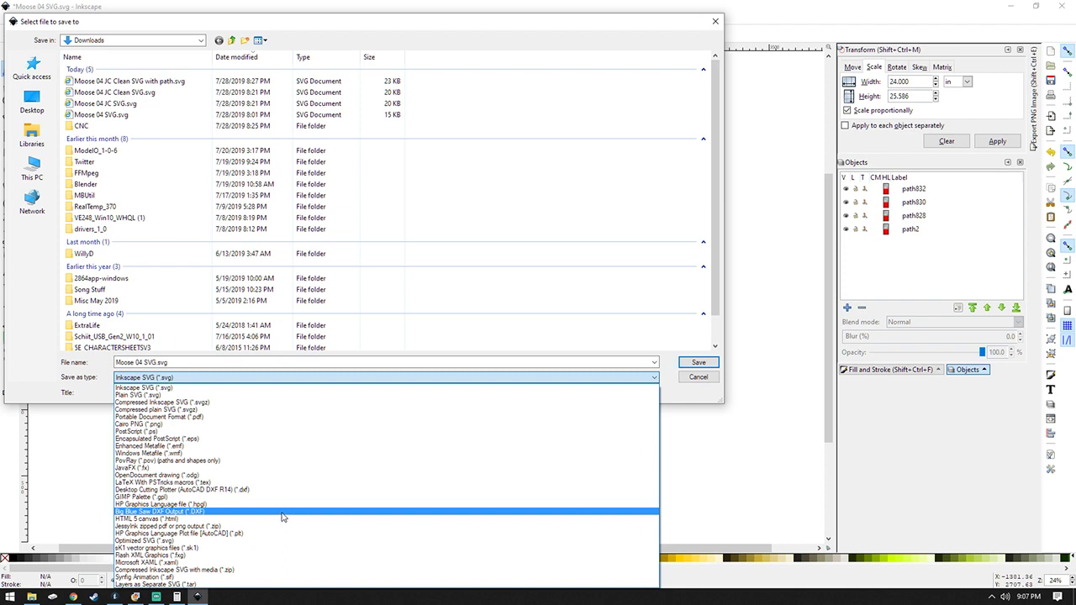
pyautogui.click(226, 491)
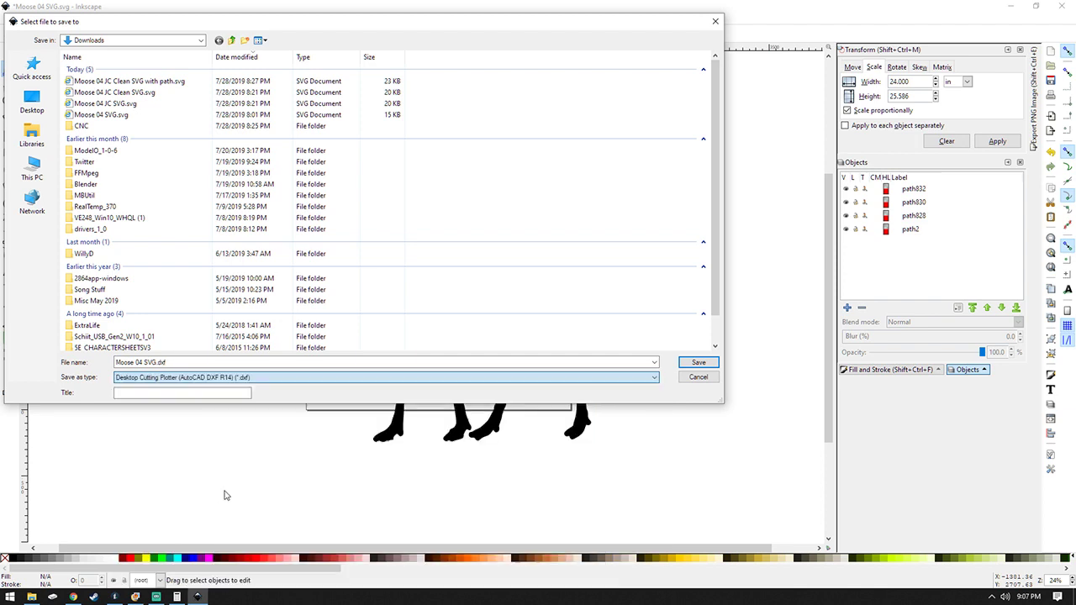
pyautogui.click(157, 362)
pyautogui.click(158, 362)
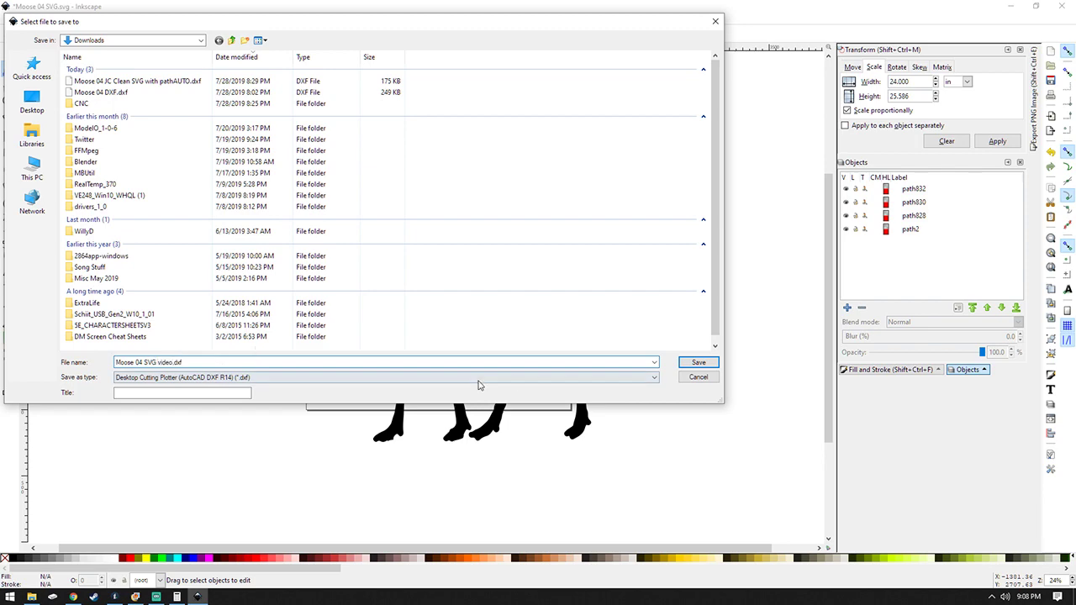
pyautogui.click(697, 362)
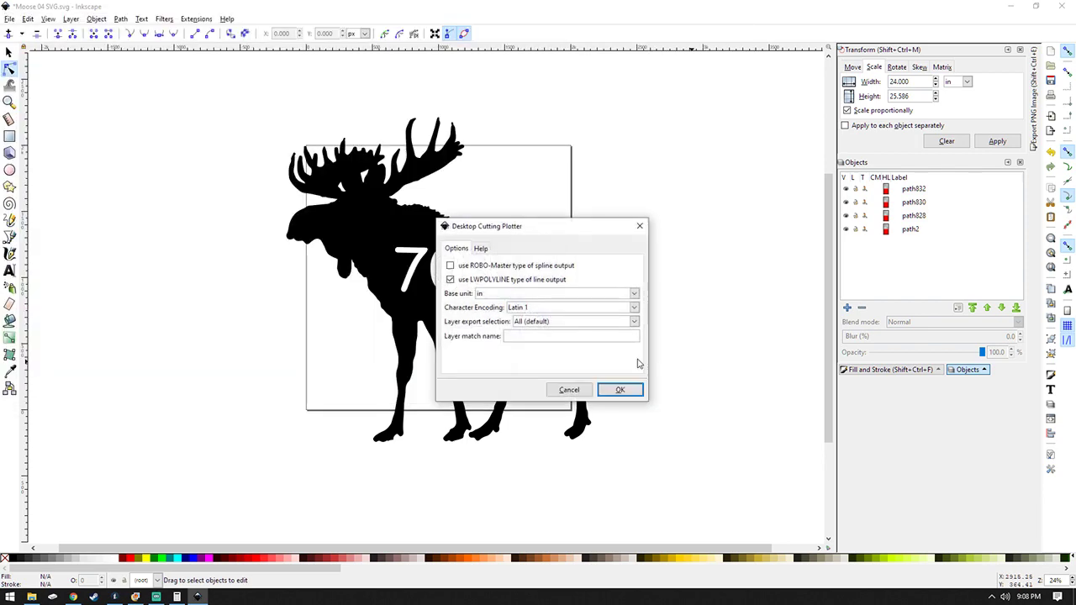
# - Set the DXF export's base unit to in and complete the export with LWPOLYLINE line output
pyautogui.click(543, 297)
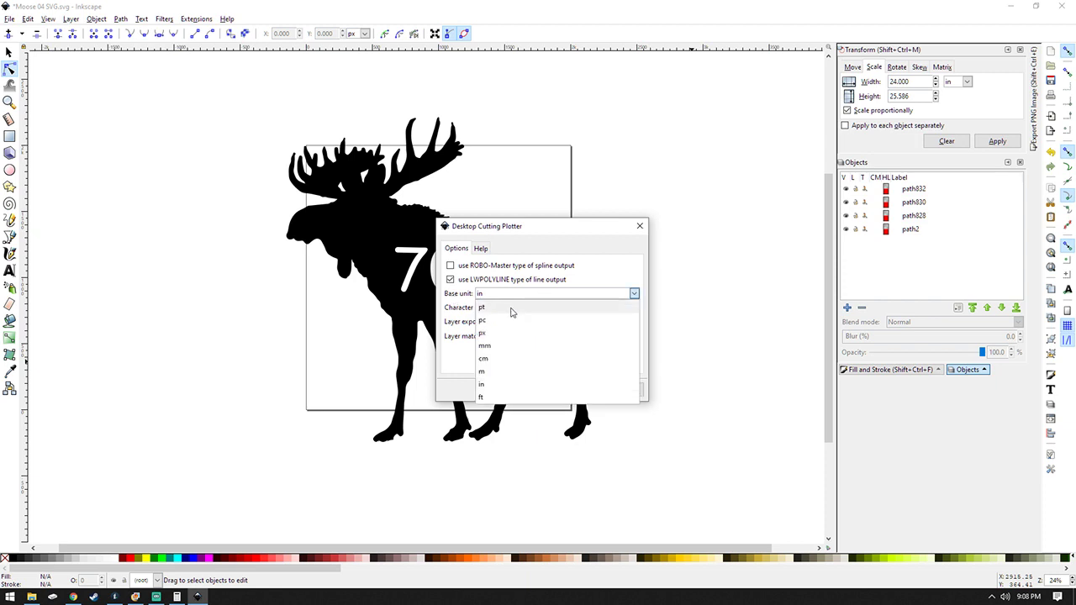
pyautogui.click(490, 386)
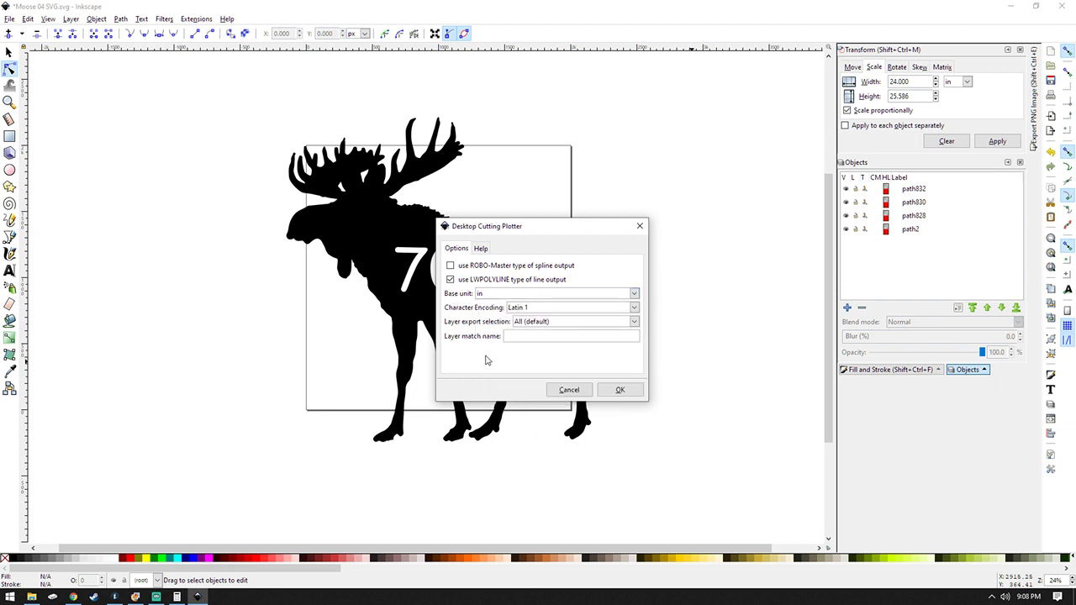
pyautogui.click(623, 392)
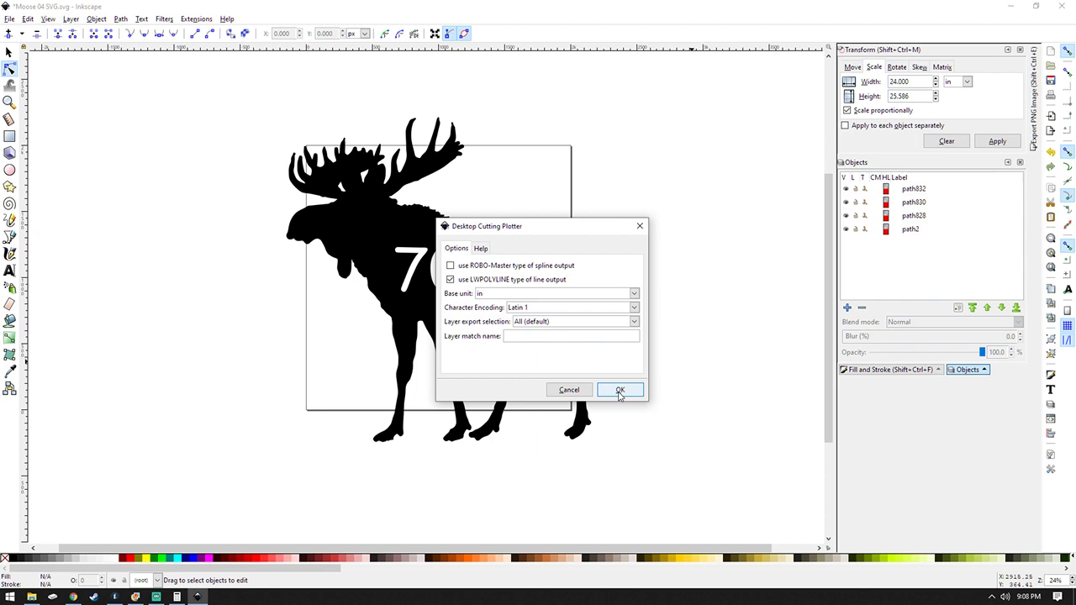
pyautogui.click(619, 392)
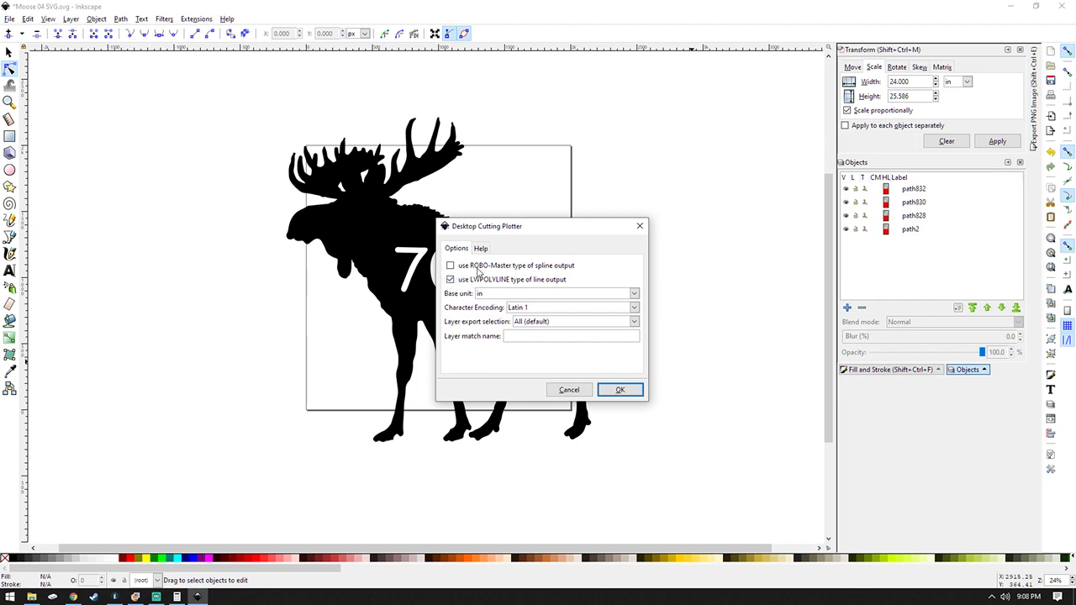
pyautogui.click(620, 391)
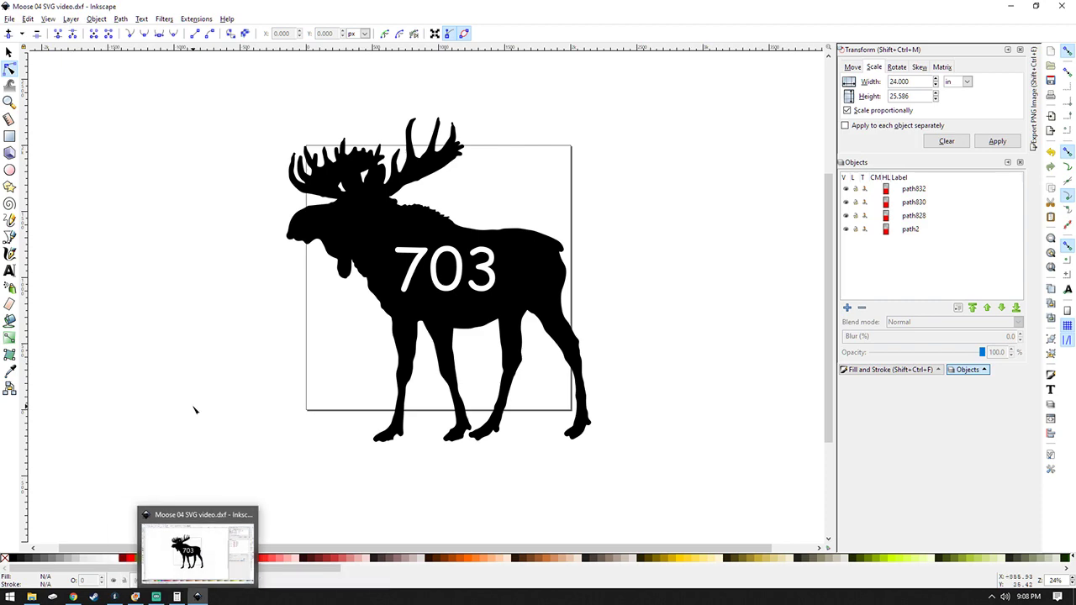
# - Launch SheetCam TNG
pyautogui.press('super')
pyautogui.write('sheetcam')
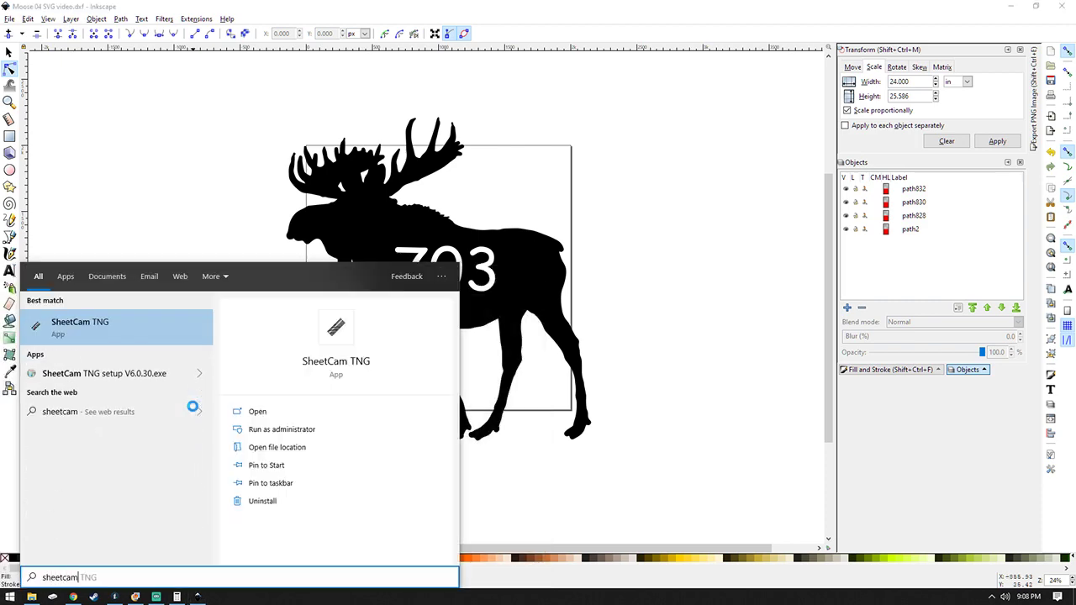
pyautogui.press('Return')
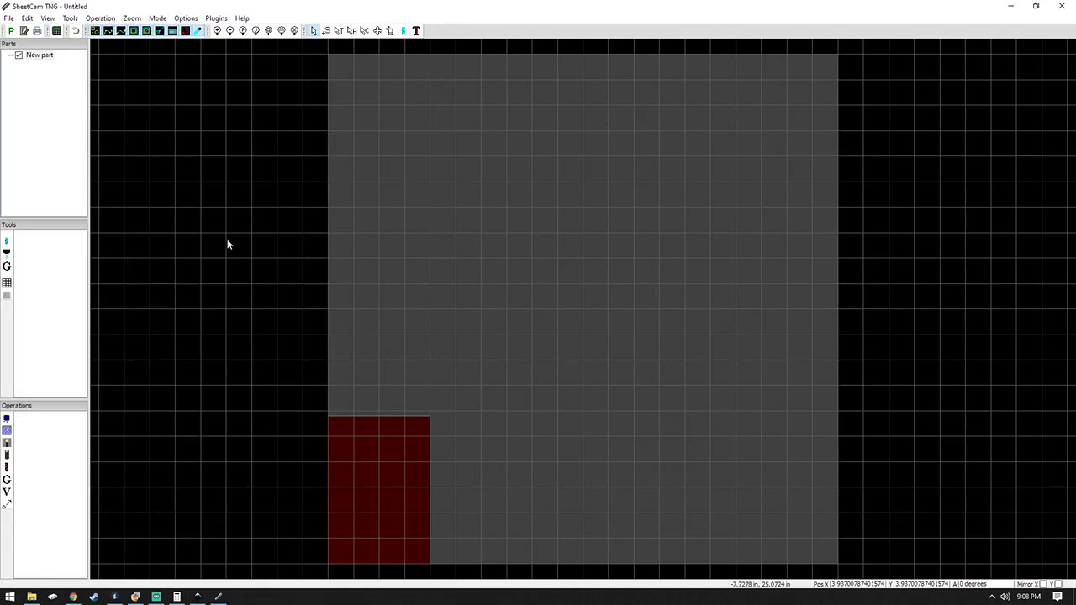
# - Import the drawing "Moose 04 SVG video.dxf" from Downloads with Inch scaling
pyautogui.click(8, 17)
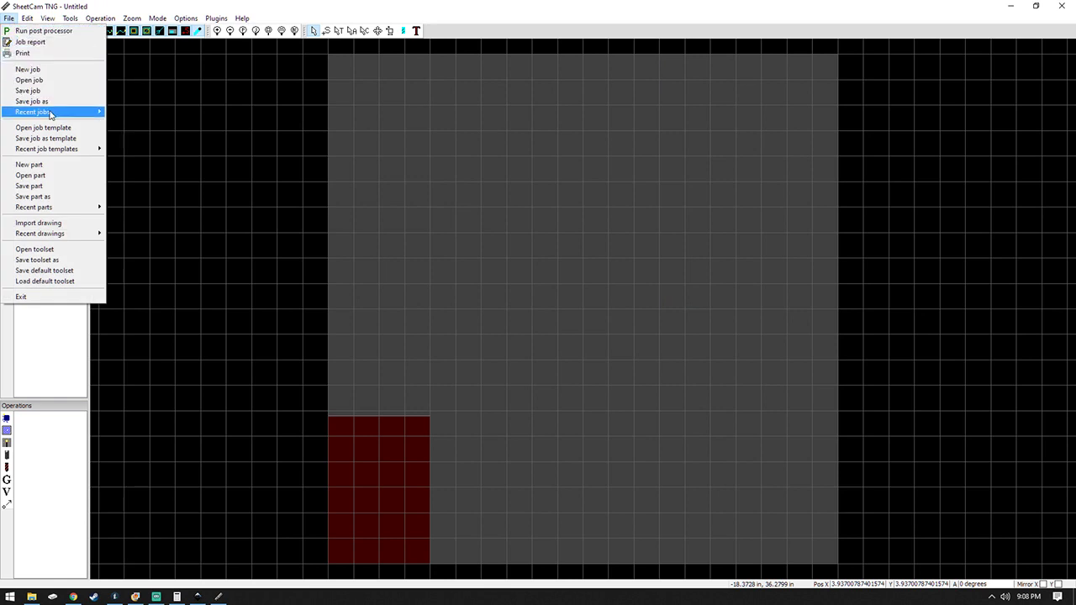
pyautogui.click(57, 223)
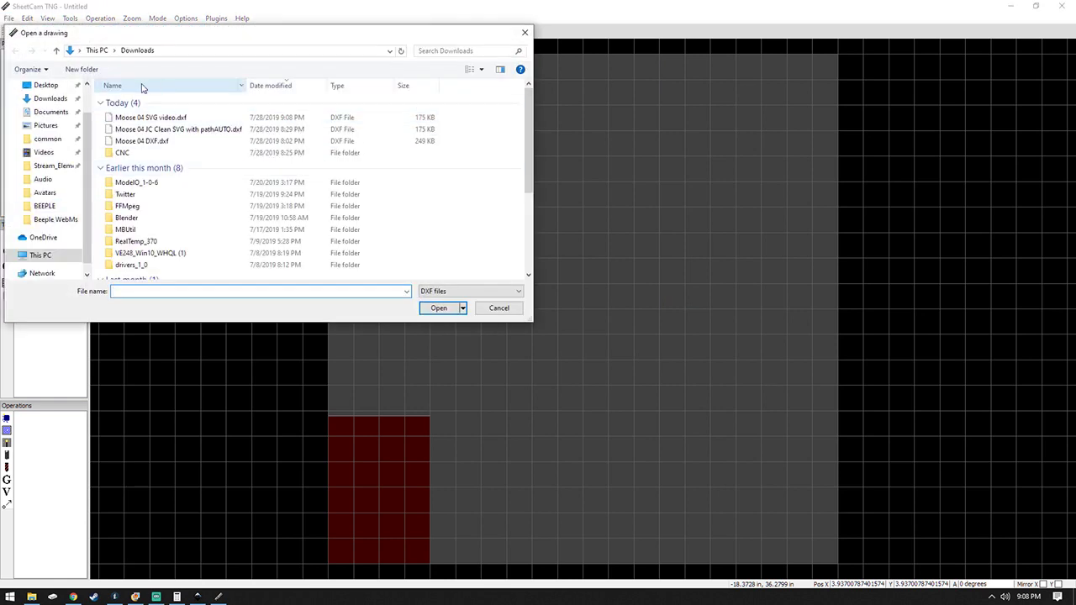
pyautogui.click(155, 121)
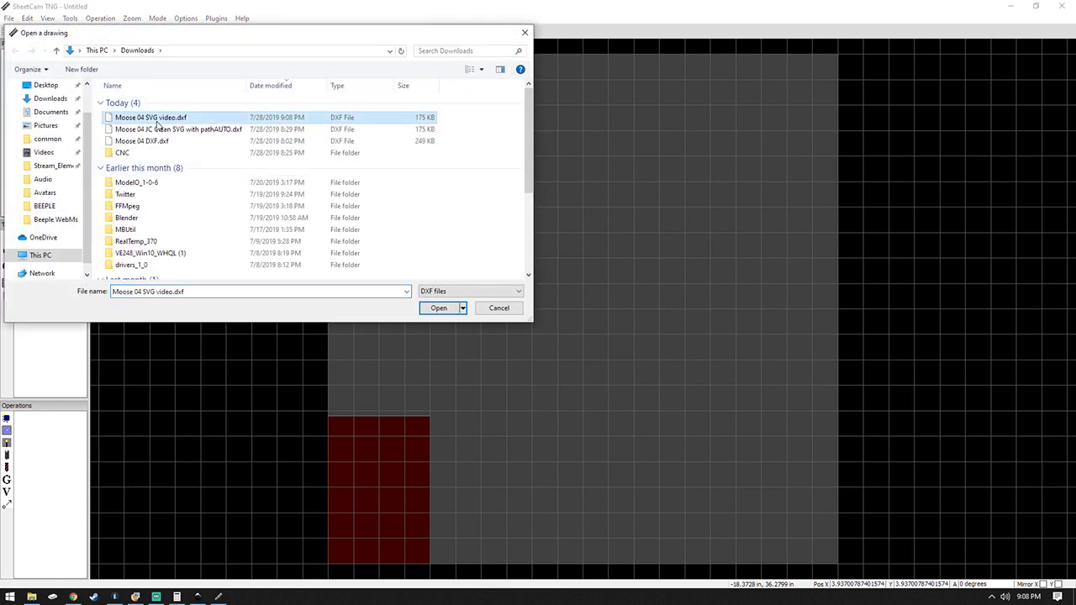
pyautogui.click(439, 309)
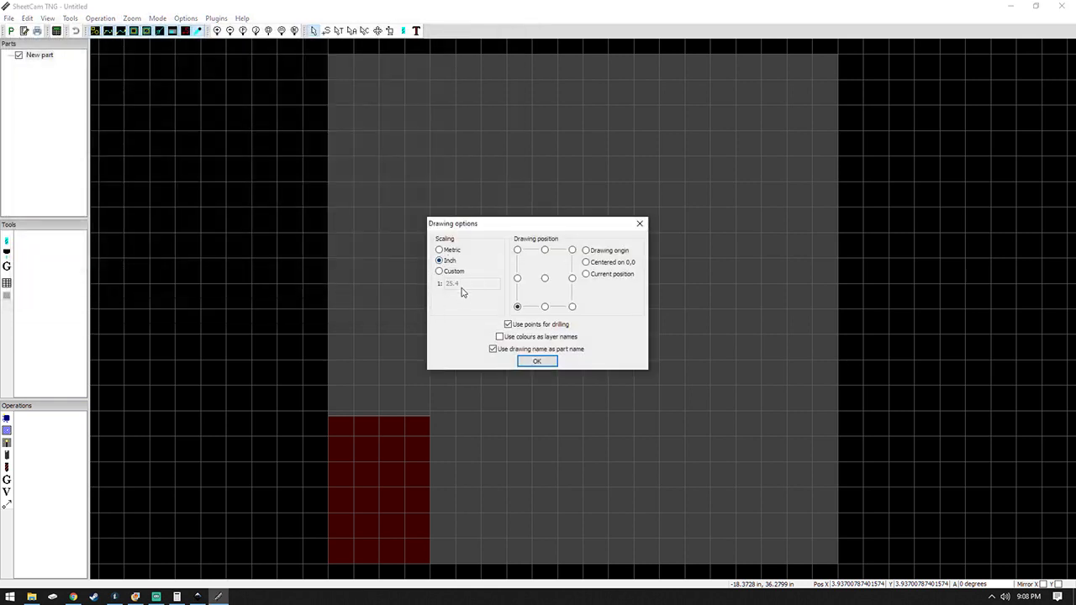
pyautogui.click(459, 273)
pyautogui.click(450, 261)
pyautogui.click(538, 362)
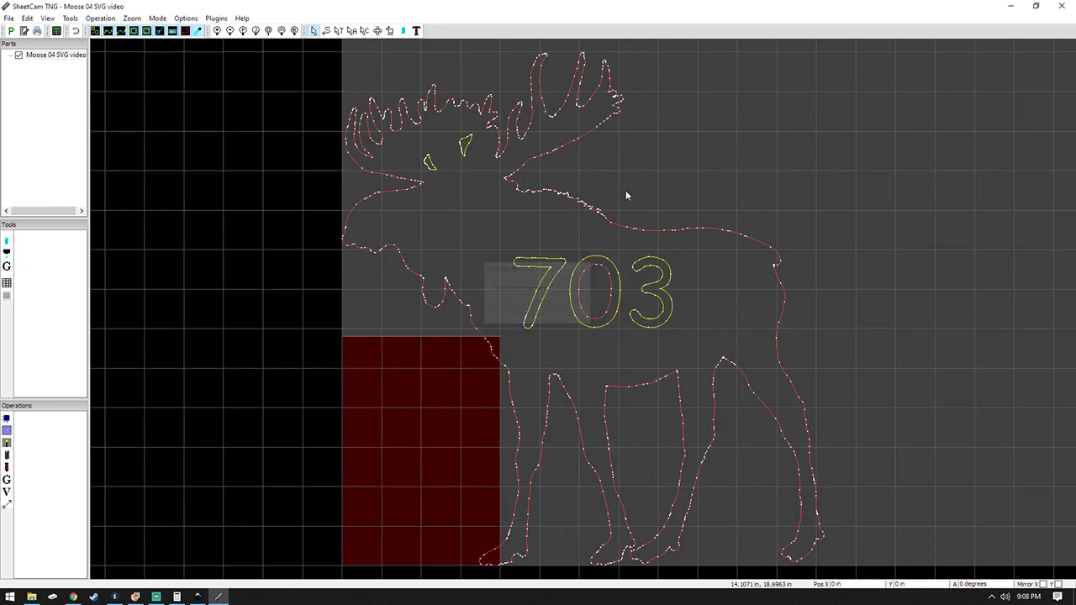